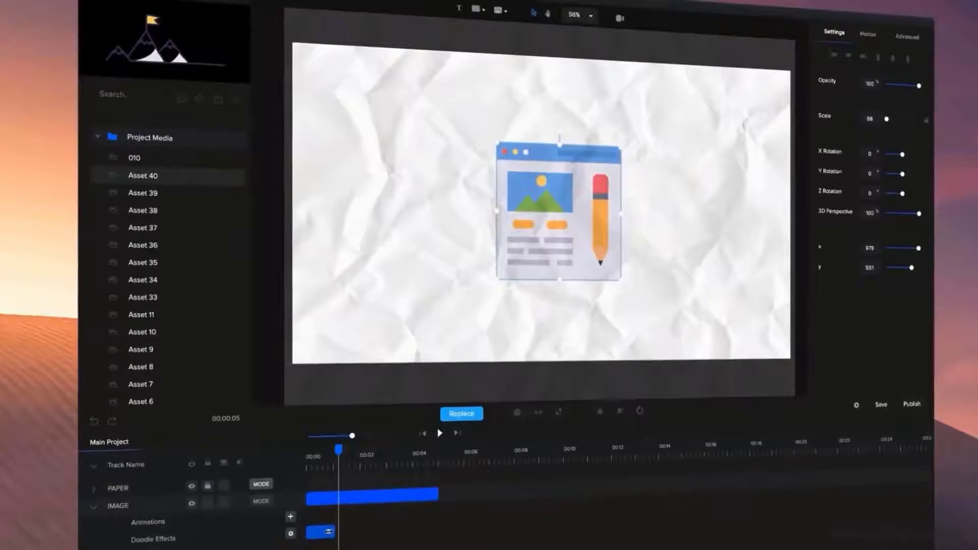
Play the Demo Project Doodle preview from 00:00
left_click(440, 433)
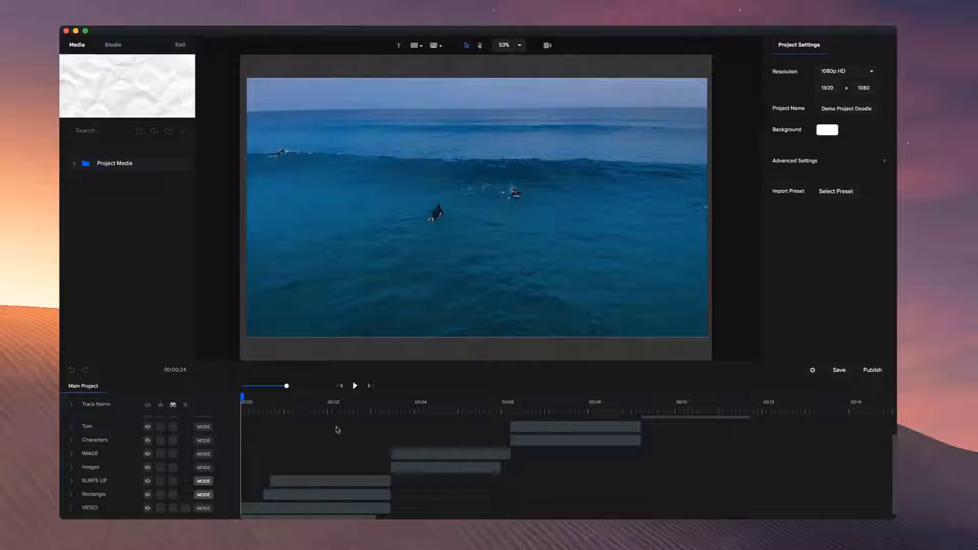
Add a doodle effect to the surf video clip with Hide Hand ticked
left_click(72, 508)
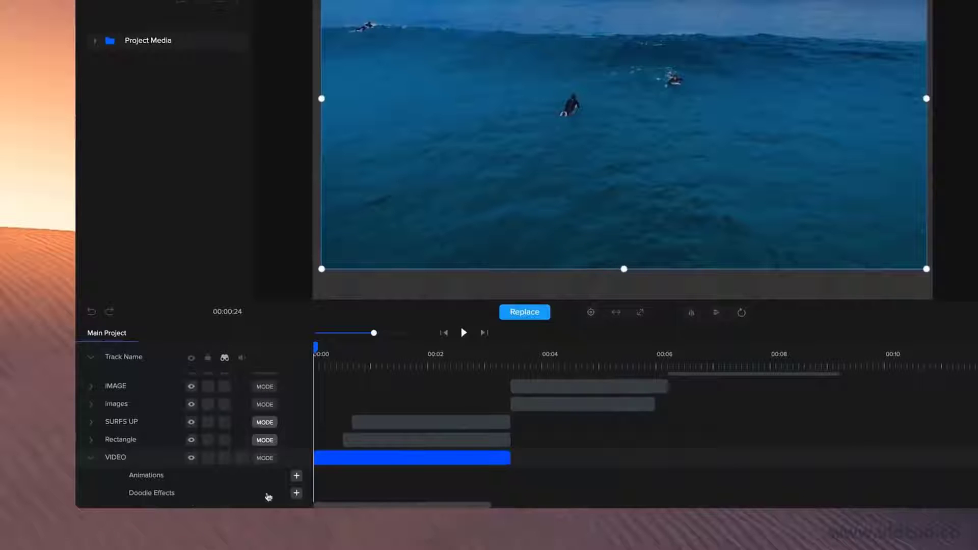
left_click(297, 493)
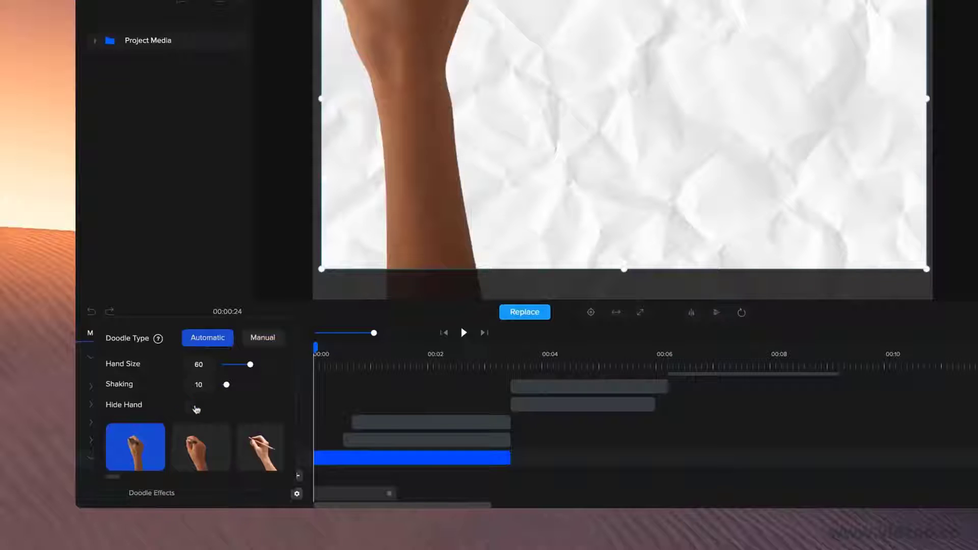
left_click(189, 407)
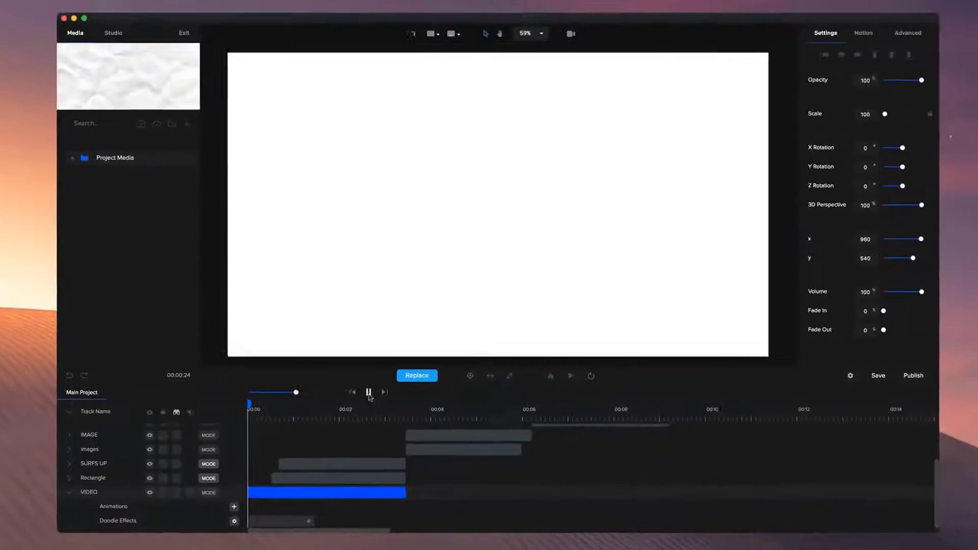
Preview the surf doodle and trim its effect clip to about one second
left_click(464, 333)
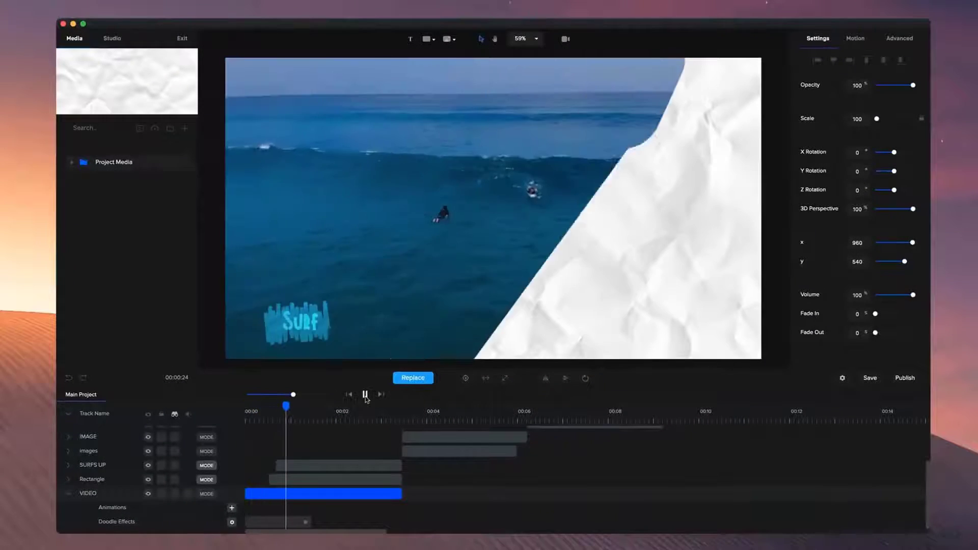
key("space")
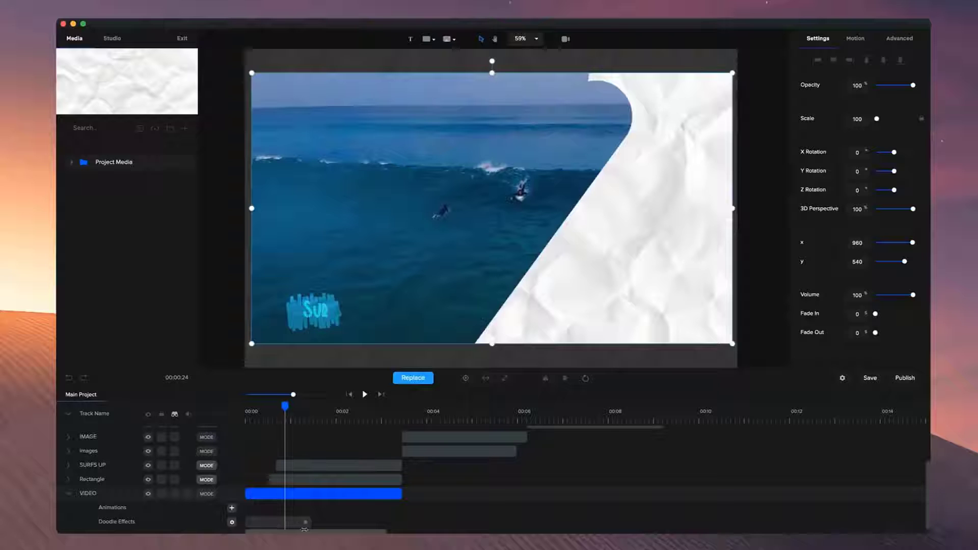
left_click_drag(306, 522, 346, 520)
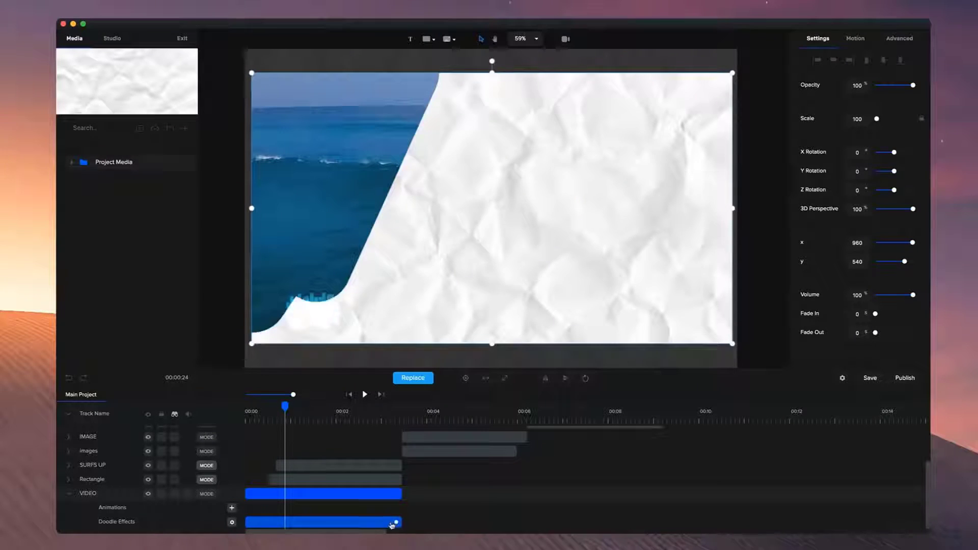
left_click_drag(392, 524, 293, 523)
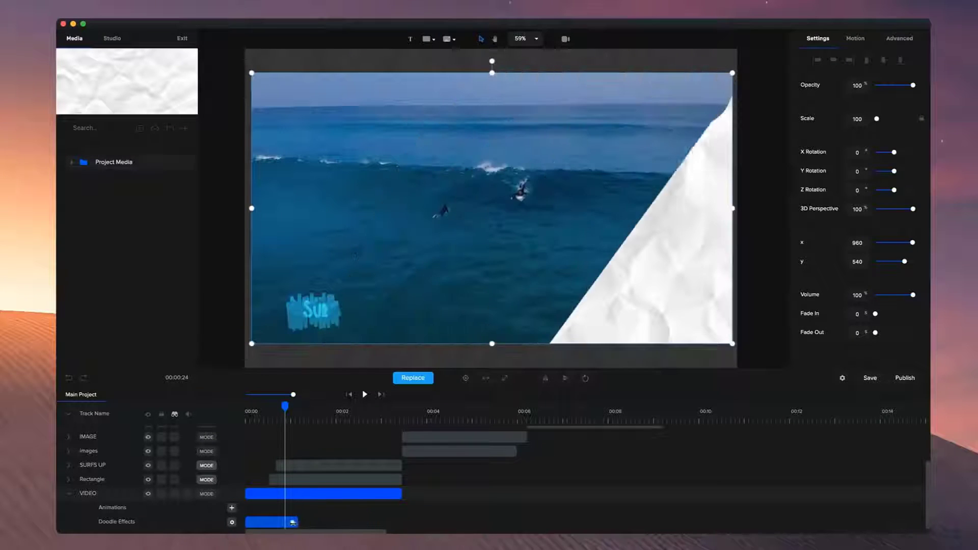
left_click(349, 395)
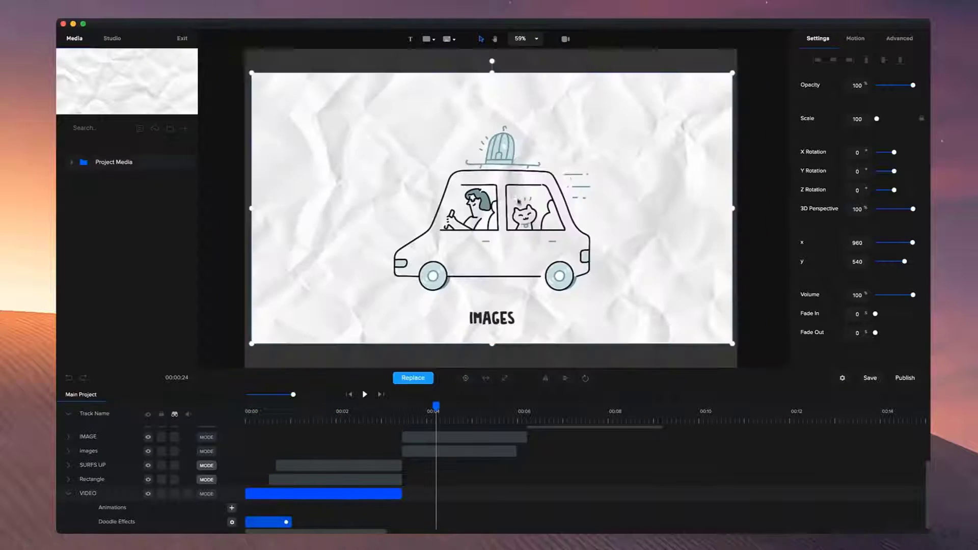
Collapse the VIDEO track and add a doodle effect to the car IMAGE clip
scroll(575, 207, "up", 2)
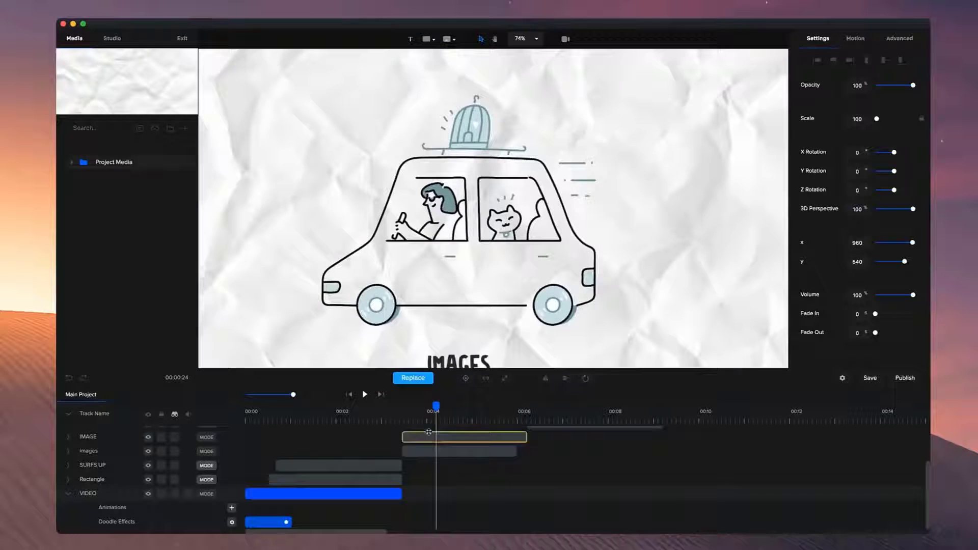
scroll(264, 460, "up", 1)
left_click(68, 498)
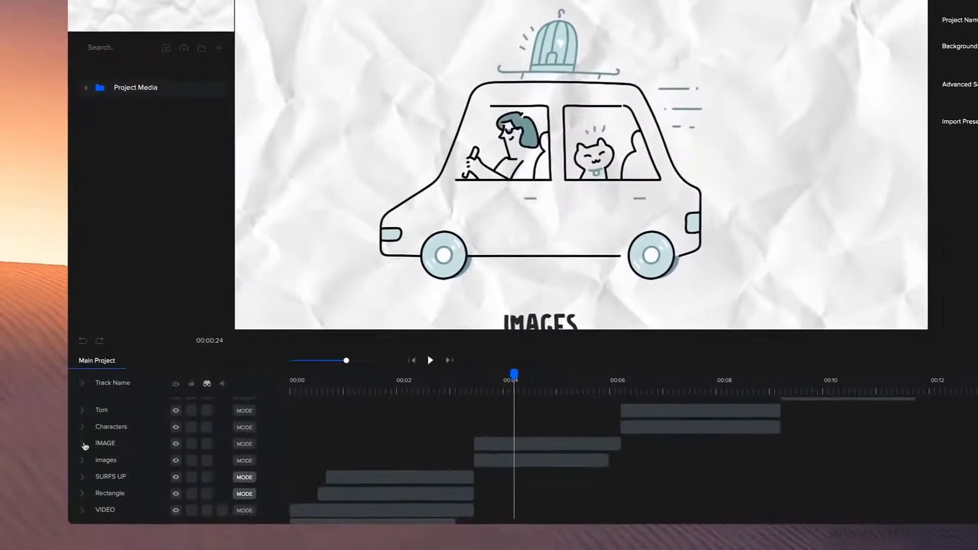
left_click(84, 445)
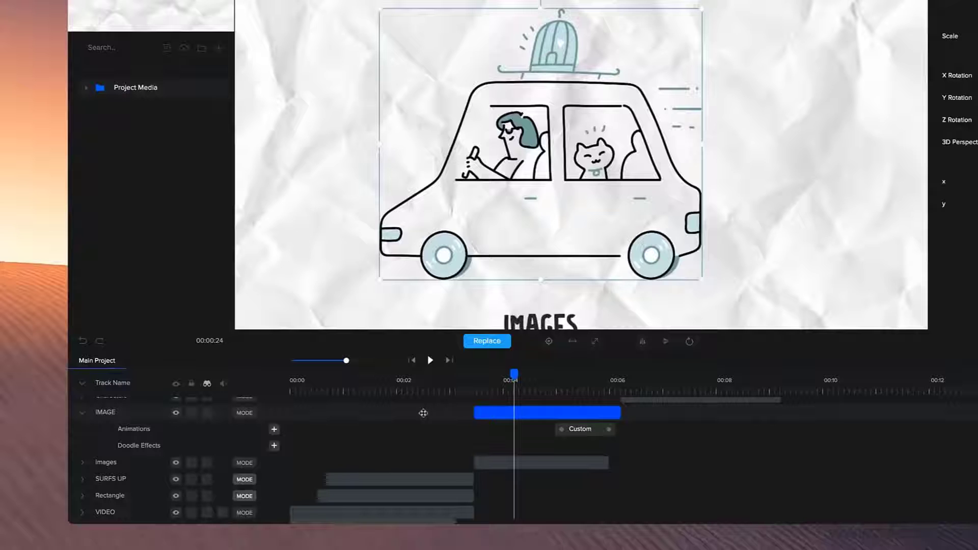
left_click(274, 447)
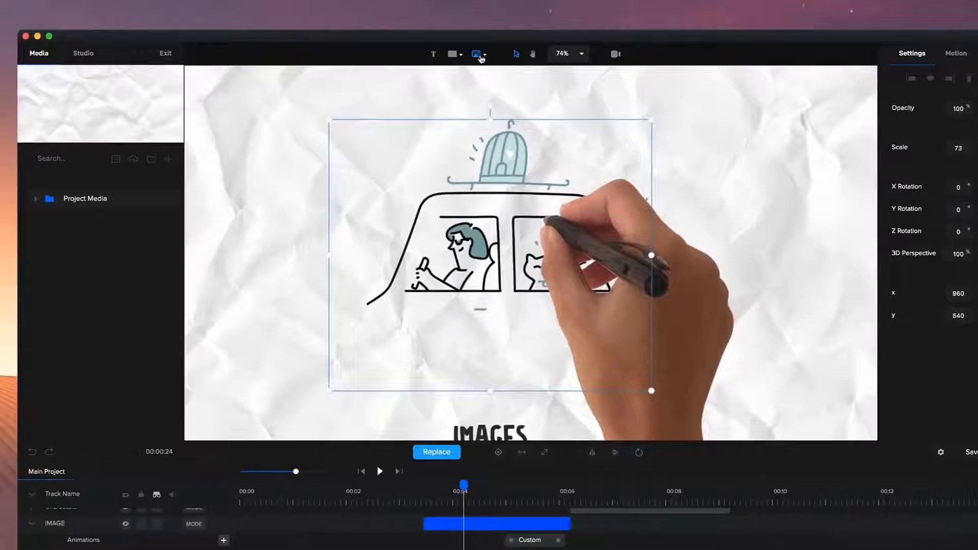
Set the car doodle effect's Doodle Type to Manual
left_click(479, 54)
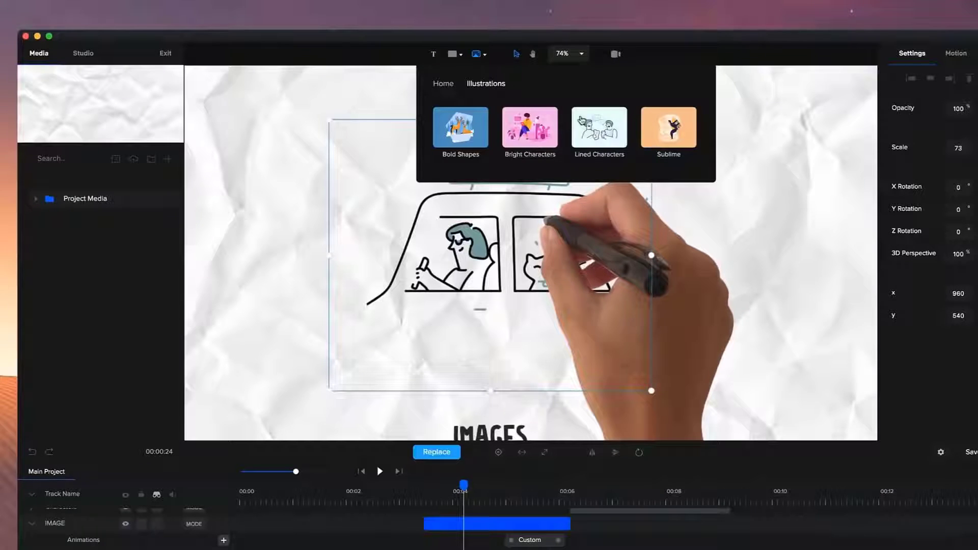
left_click(588, 260)
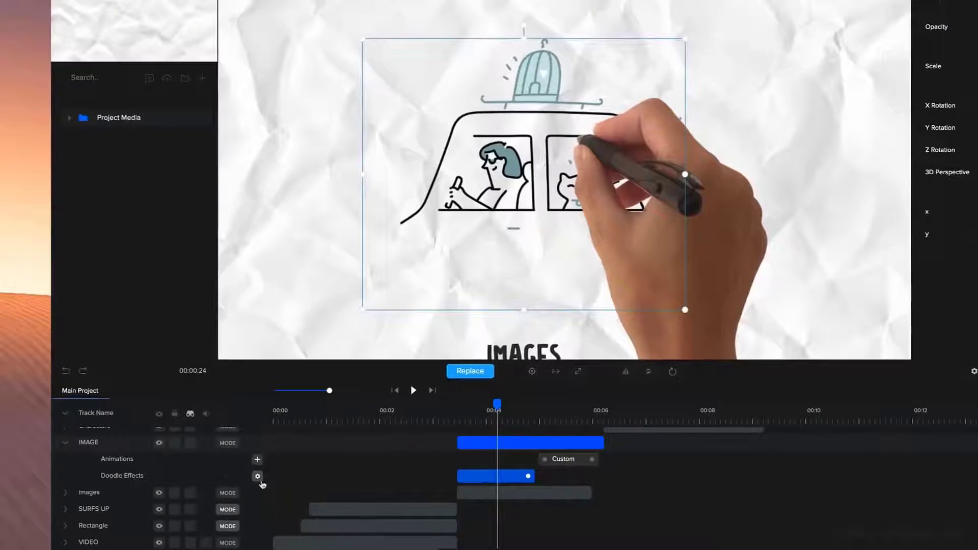
left_click(258, 478)
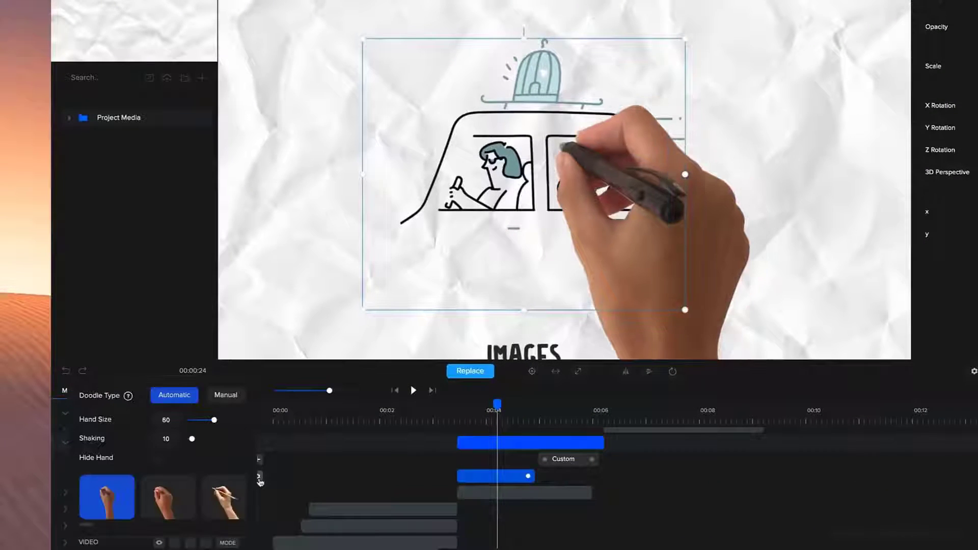
left_click(225, 395)
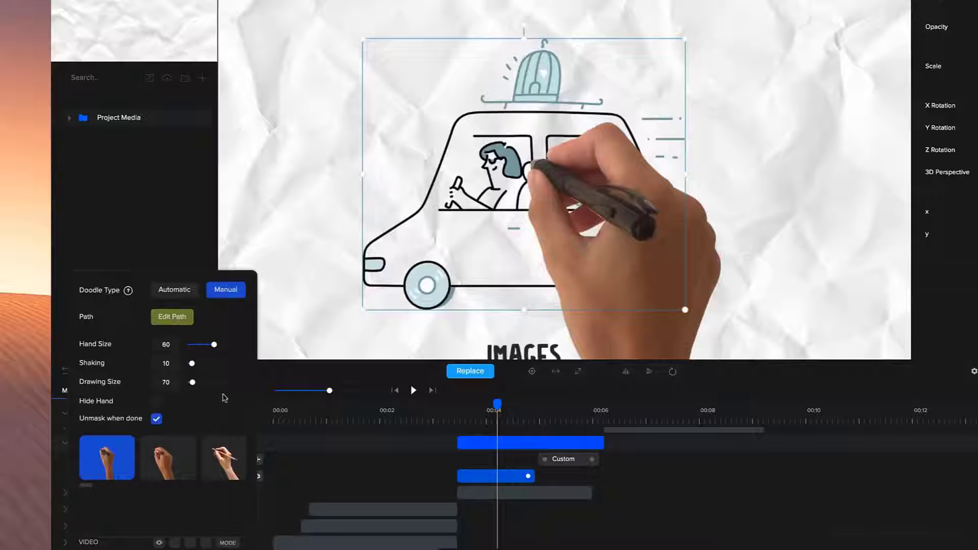
Start the manual path along the car's underside and around the left wheel
left_click(172, 317)
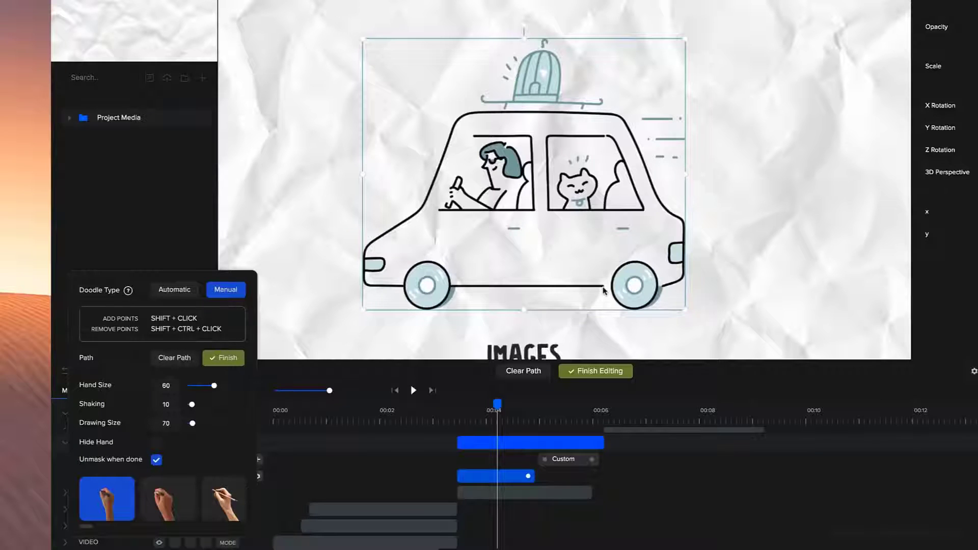
left_click(453, 286, "shift")
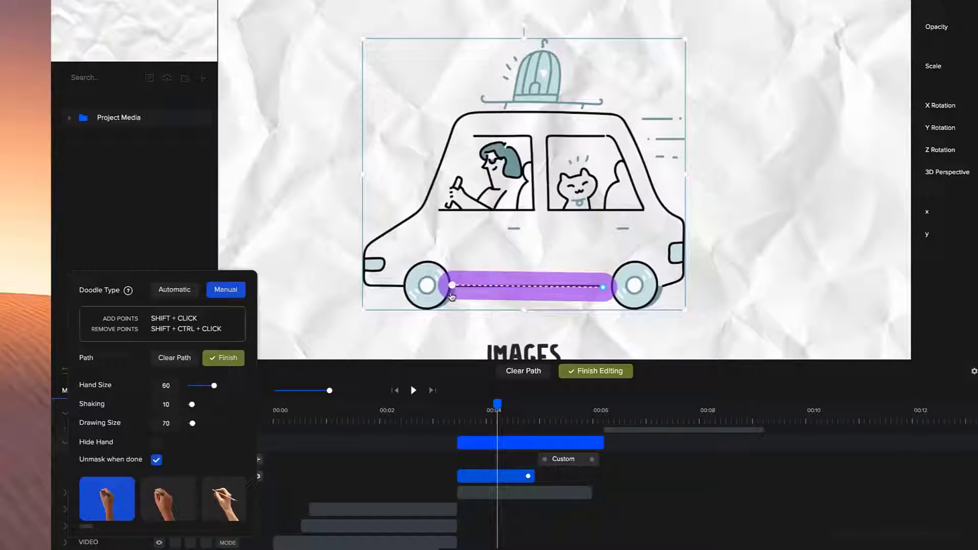
left_click(447, 299, "shift")
left_click(422, 306, "shift")
left_click(406, 294, "shift")
left_click(408, 273, "shift")
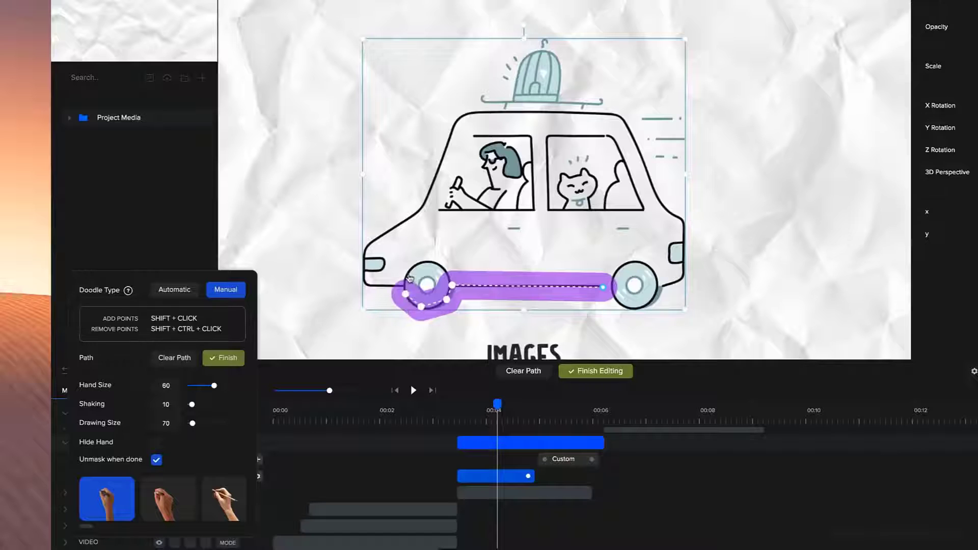
left_click(424, 265, "shift")
left_click(443, 271, "shift")
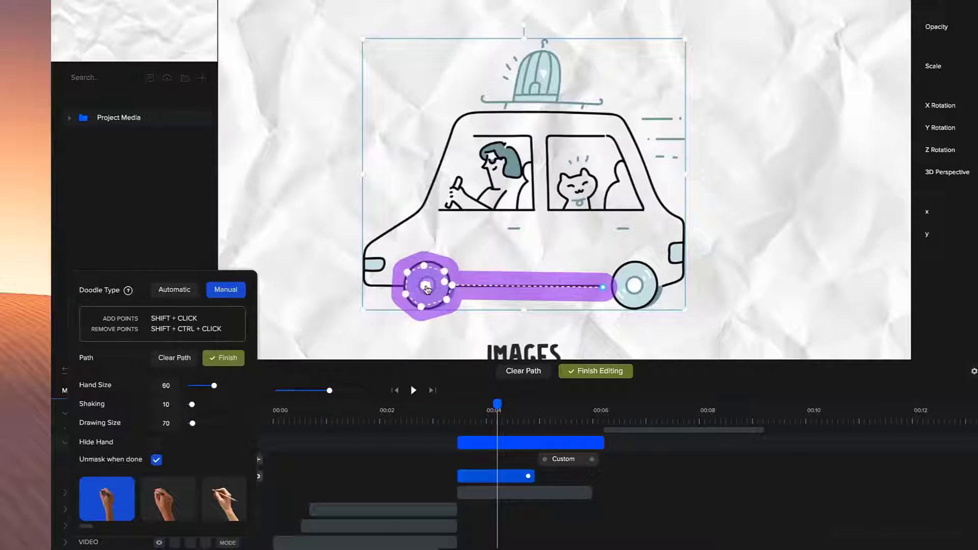
Extend the path to the car's left end and up it; set Drawing Size 69
left_click(427, 285, "shift")
left_click(372, 287, "shift")
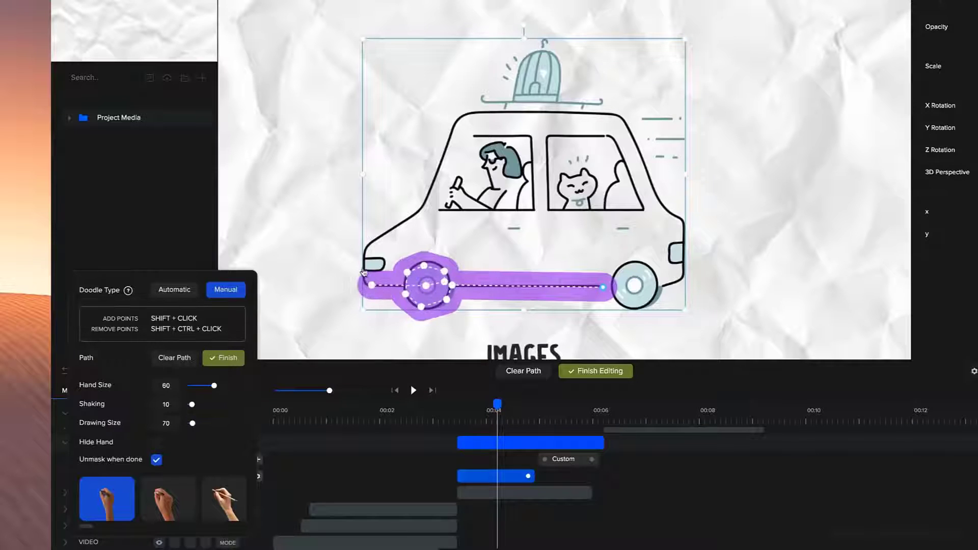
left_click(363, 268, "shift")
left_click(376, 255, "shift")
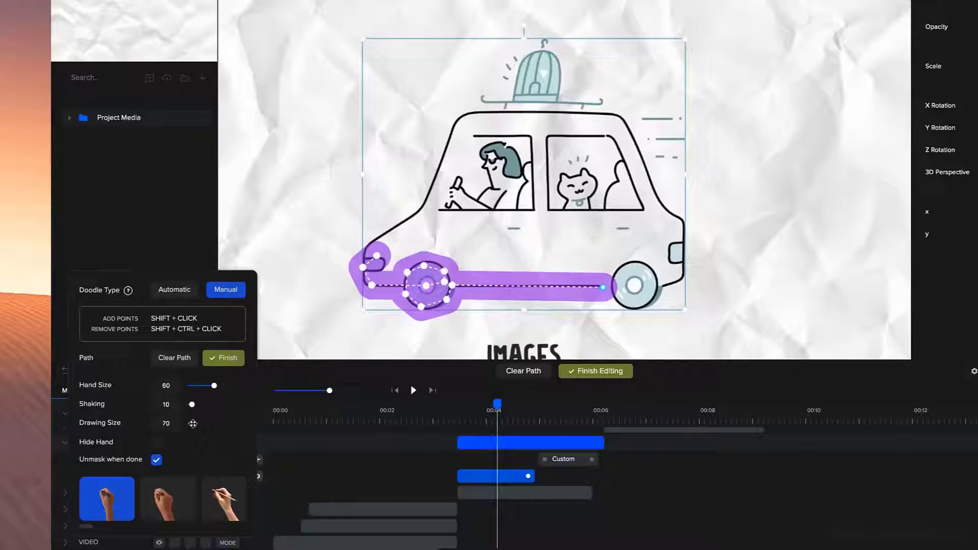
mouse_move(192, 424)
left_mouse_down()
mouse_move(201, 424)
mouse_move(193, 426)
left_mouse_up()
Continue the doodle path up the car's front outline
left_click(386, 231, "shift")
left_click(413, 218, "shift")
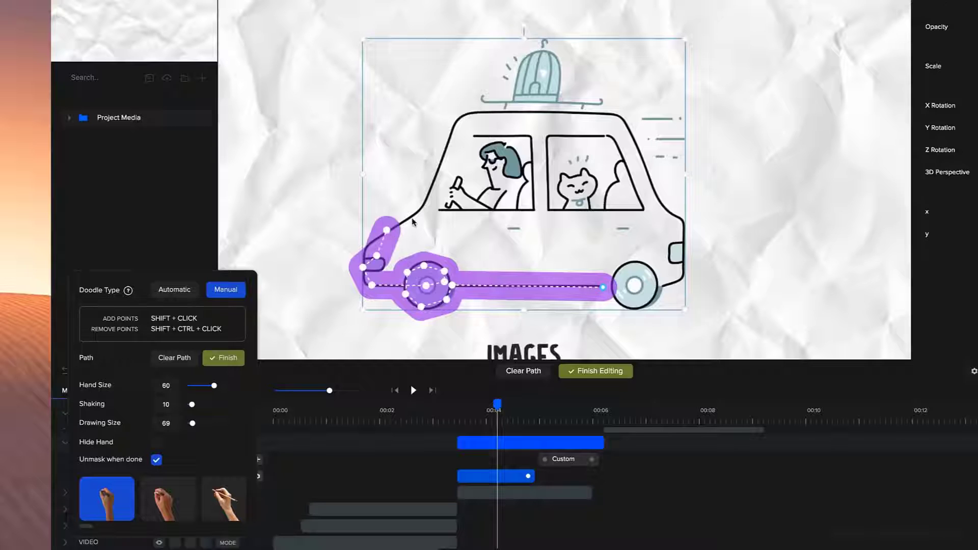
left_click(420, 207, "shift")
left_click(444, 160, "shift")
Zigzag the path along the roof and across the body, then adjust two points
left_click(450, 130, "shift")
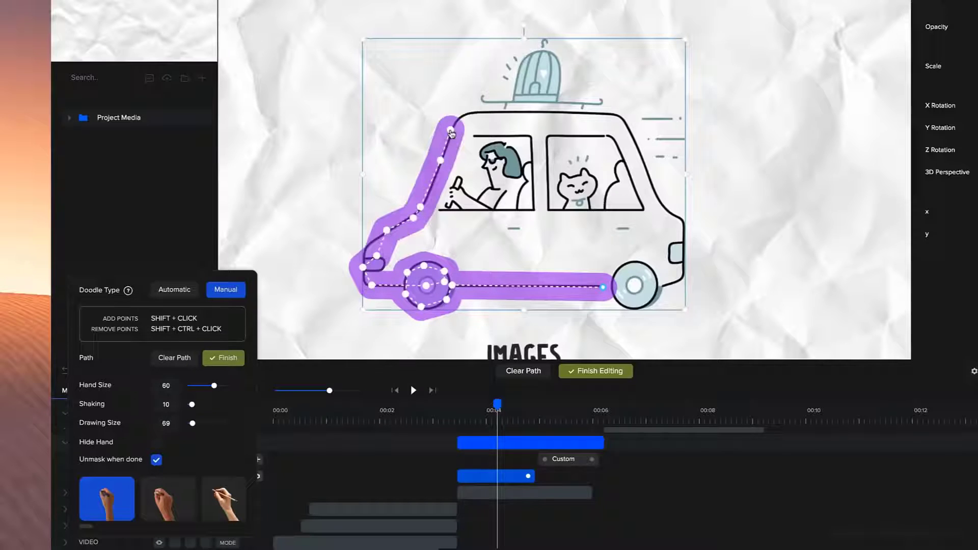
left_click(461, 112, "shift")
left_click(493, 110, "shift")
left_click(534, 110, "shift")
left_click(586, 105, "shift")
left_click(603, 109, "shift")
mouse_move(519, 94)
left_mouse_down()
mouse_move(549, 51)
mouse_move(617, 120)
mouse_move(697, 144)
mouse_move(644, 155)
mouse_move(676, 218)
mouse_move(682, 275)
mouse_move(632, 308)
mouse_move(660, 239)
mouse_move(436, 217)
mouse_move(649, 212)
mouse_move(625, 186)
mouse_move(467, 179)
mouse_move(623, 144)
mouse_move(472, 125)
left_mouse_up()
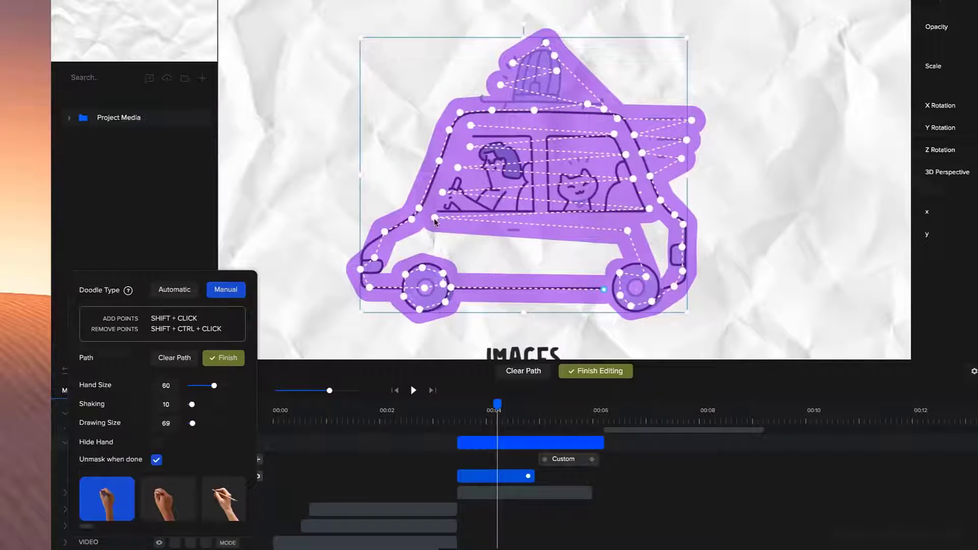
mouse_move(434, 219)
left_mouse_down()
mouse_move(445, 226)
mouse_move(444, 214)
left_mouse_up()
left_click_drag(628, 234, 648, 234)
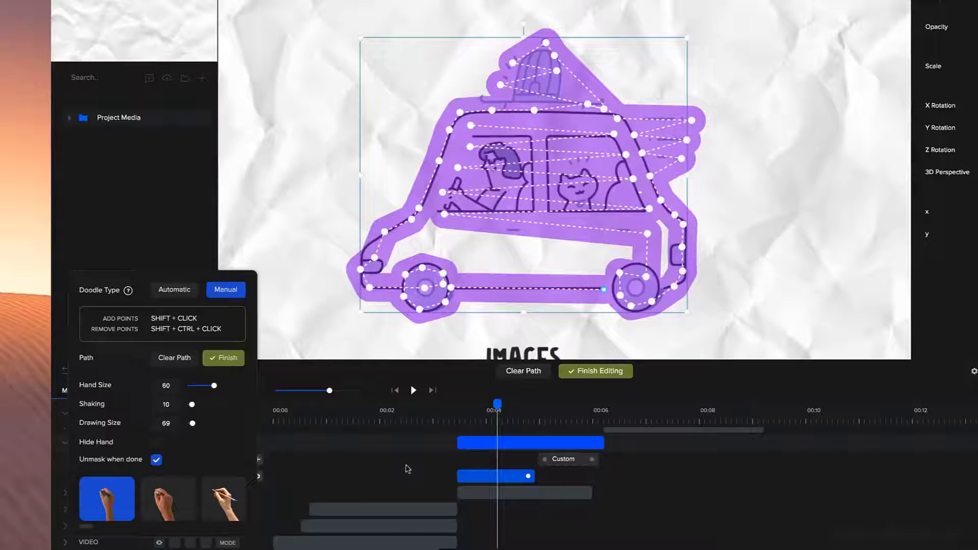
Finish the car's doodle path and preview the drawing animation
left_click(459, 414)
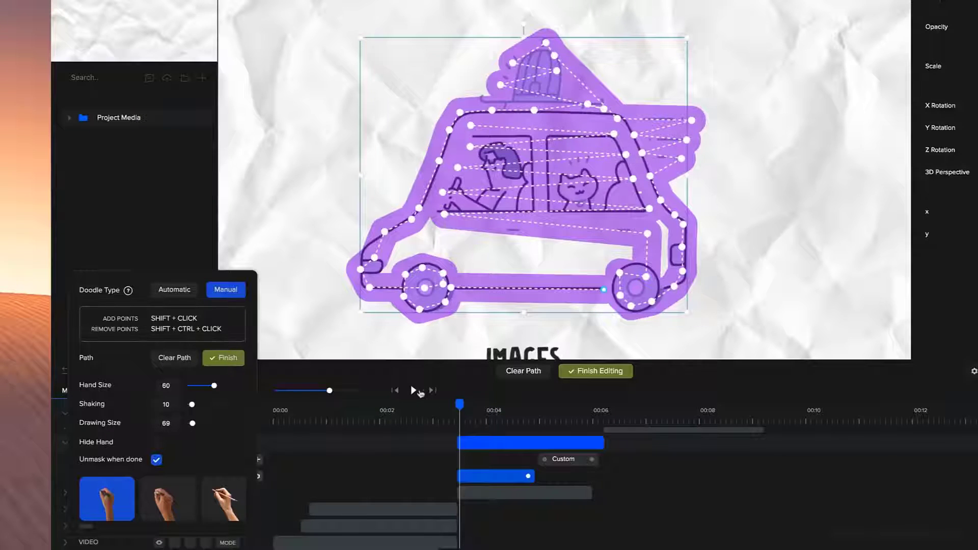
left_click(223, 358)
key("space")
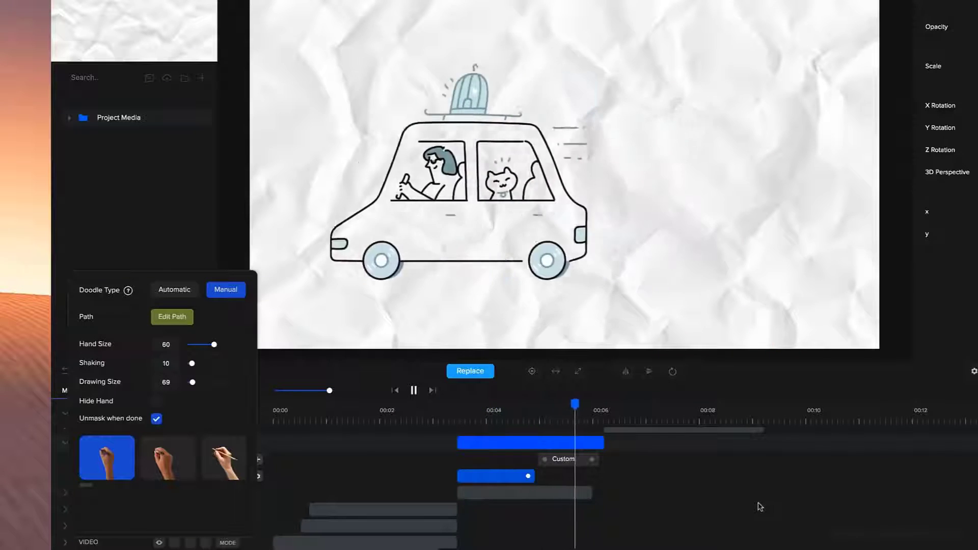
key("space")
Shorten the car's doodle effect clip and reopen its doodle settings
left_click(528, 411)
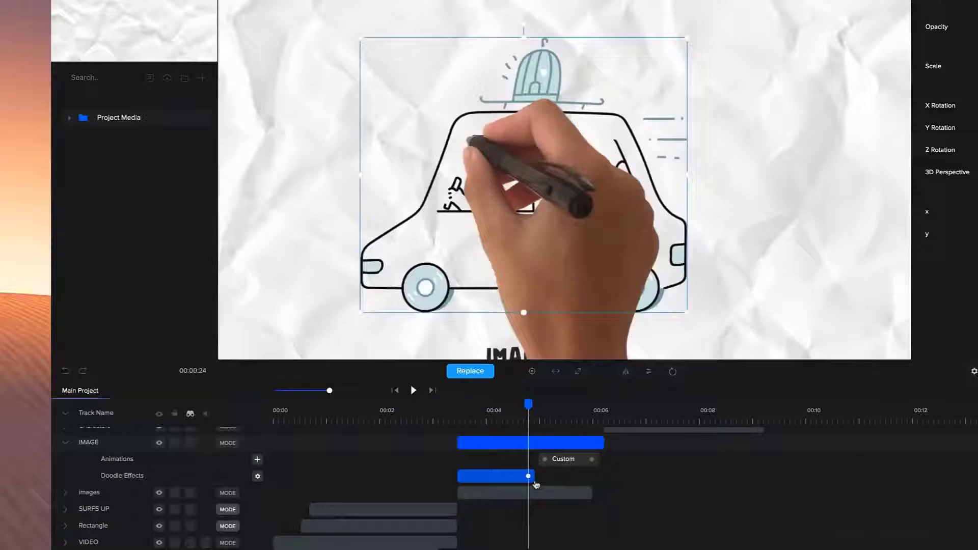
mouse_move(529, 476)
left_mouse_down()
mouse_move(507, 476)
mouse_move(535, 476)
mouse_move(524, 476)
left_mouse_up()
left_click(302, 467)
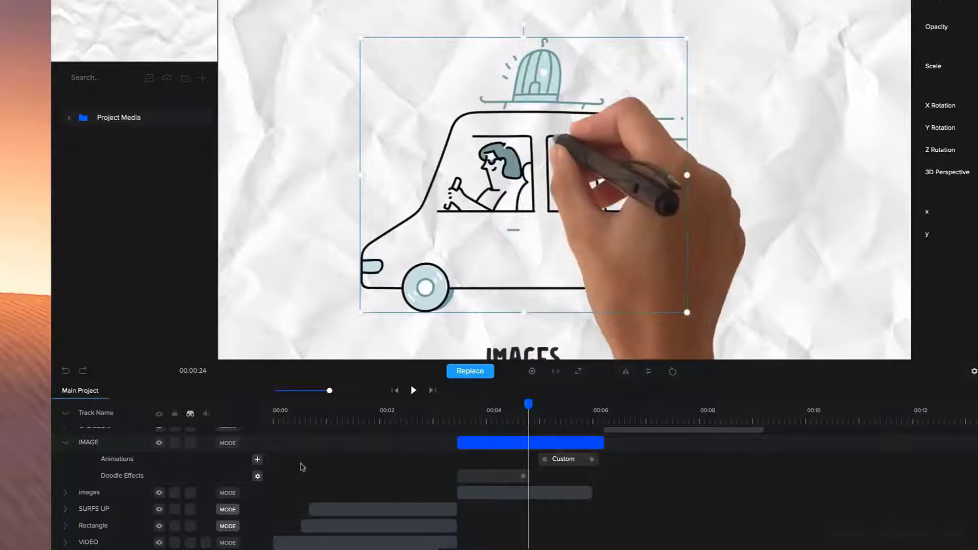
left_click(257, 477)
left_click_drag(88, 486, 261, 479)
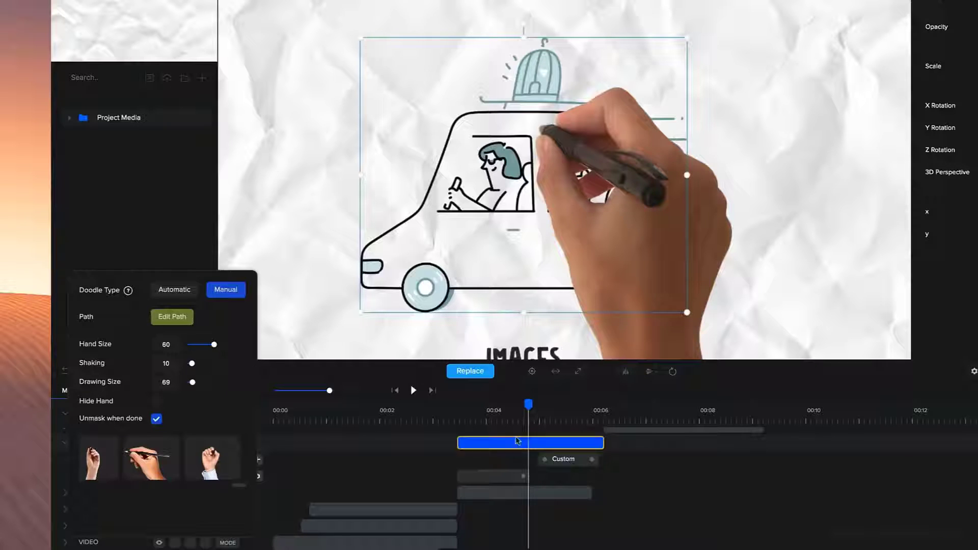
Reopen the car's doodle settings and shrink the drawing hand to size 48
left_click(504, 410)
left_click(488, 411)
left_click(500, 477)
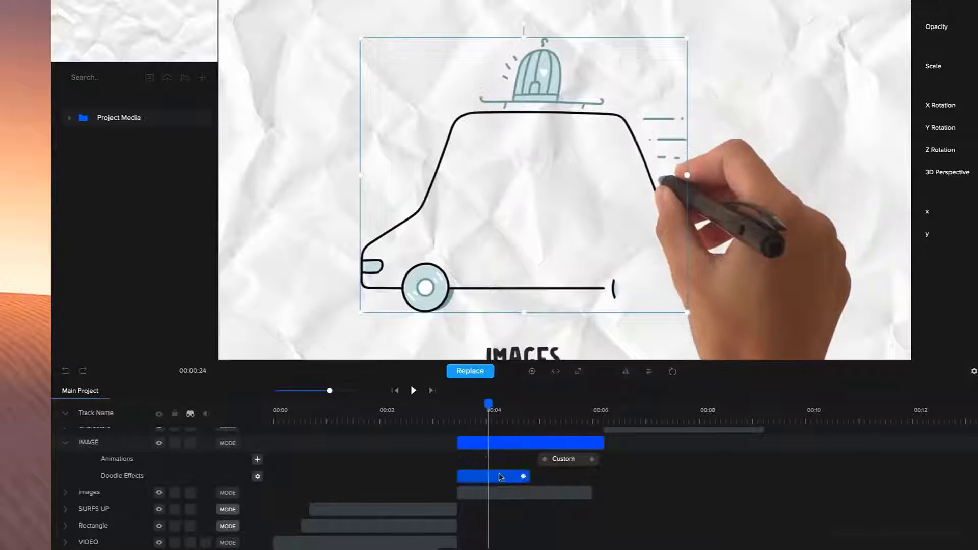
left_click(281, 461)
left_click(257, 477)
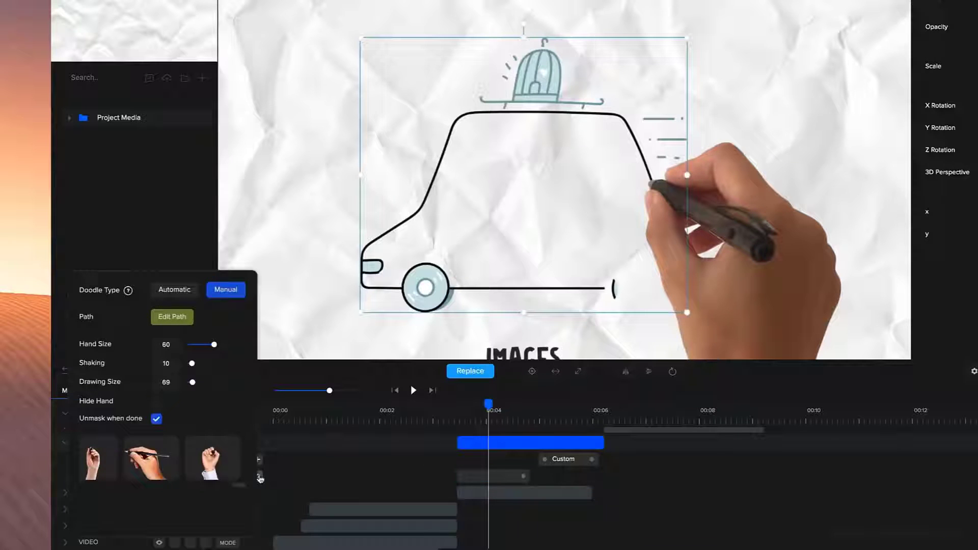
left_click_drag(214, 345, 209, 345)
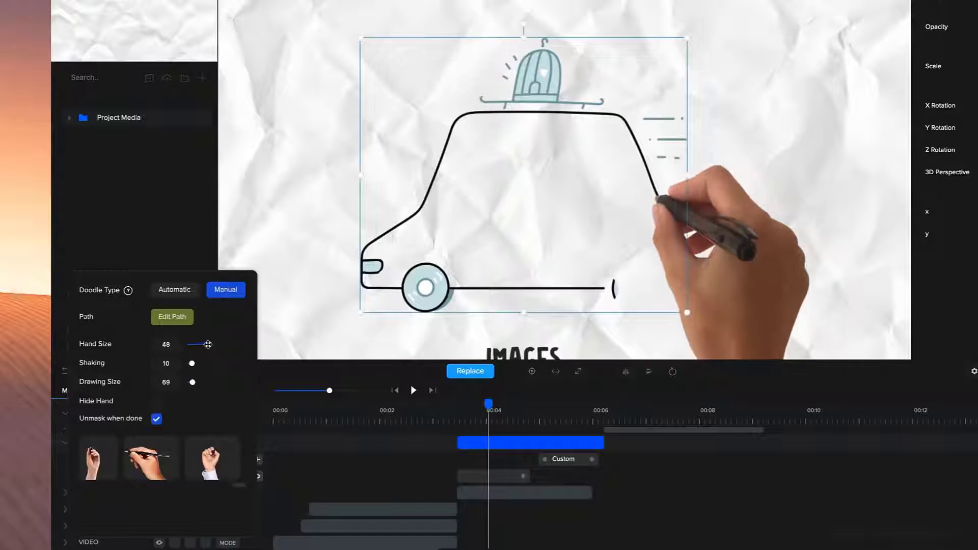
scroll(634, 219, "down", 3)
scroll(636, 241, "up", 1)
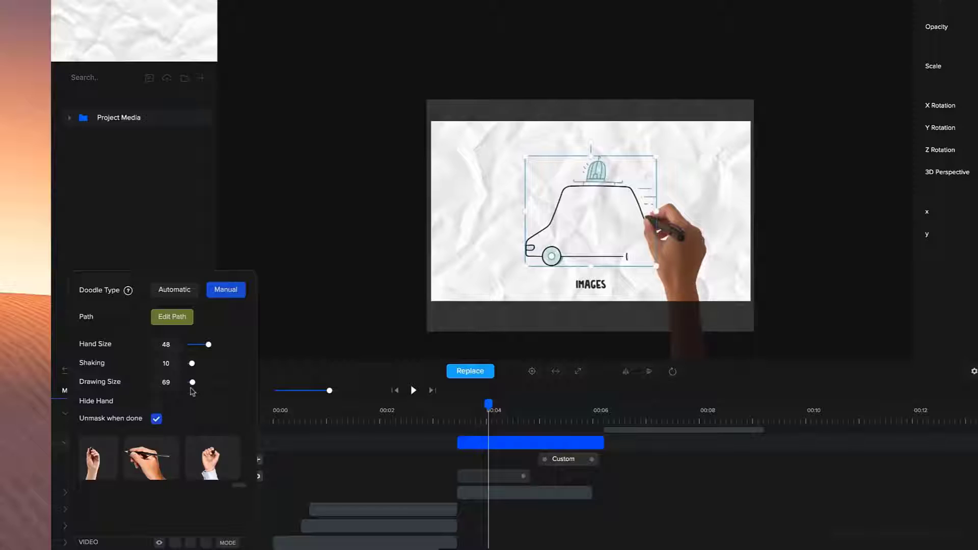
Try the raised hand, then the pen-holding hand at sizes 18 and 32
left_click(199, 473)
left_click(151, 458)
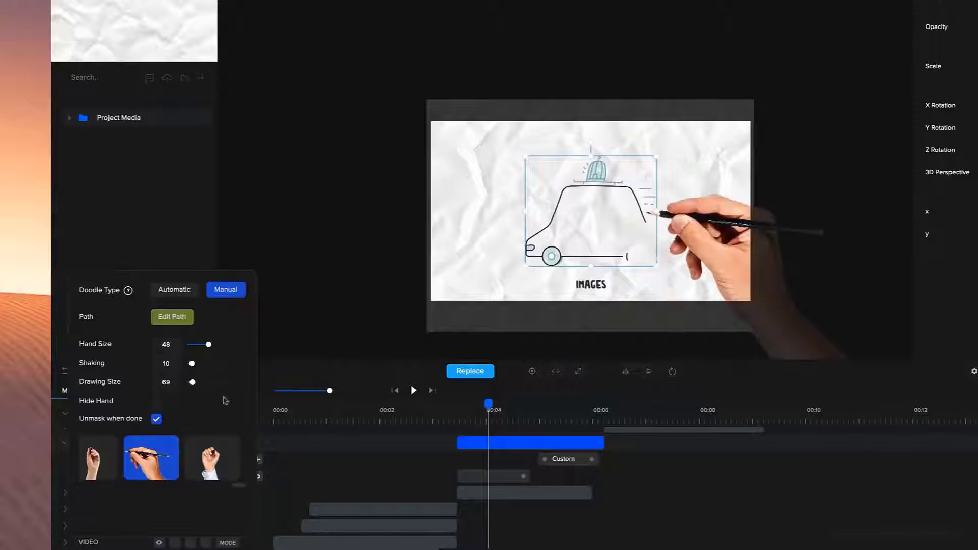
left_click_drag(208, 345, 196, 343)
scroll(662, 224, "up", 2)
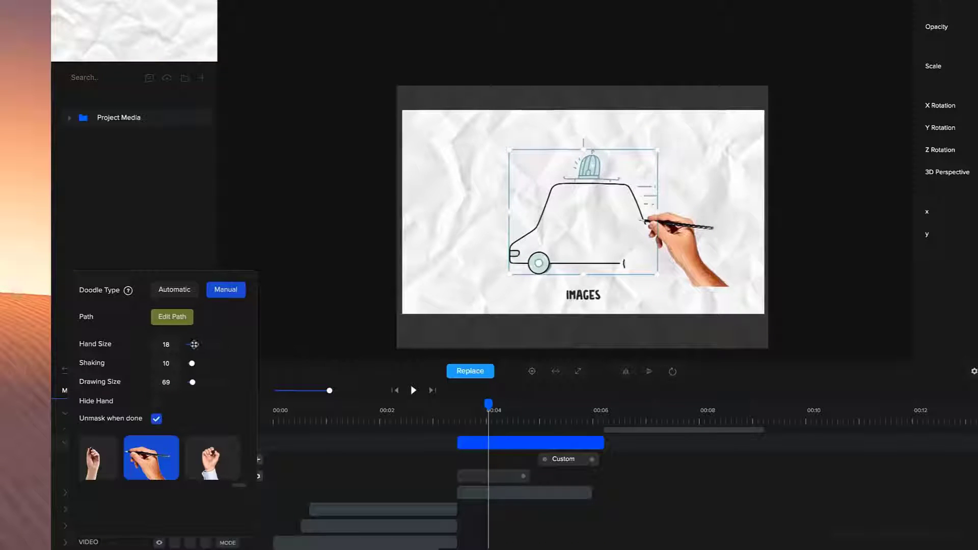
left_click_drag(195, 344, 200, 344)
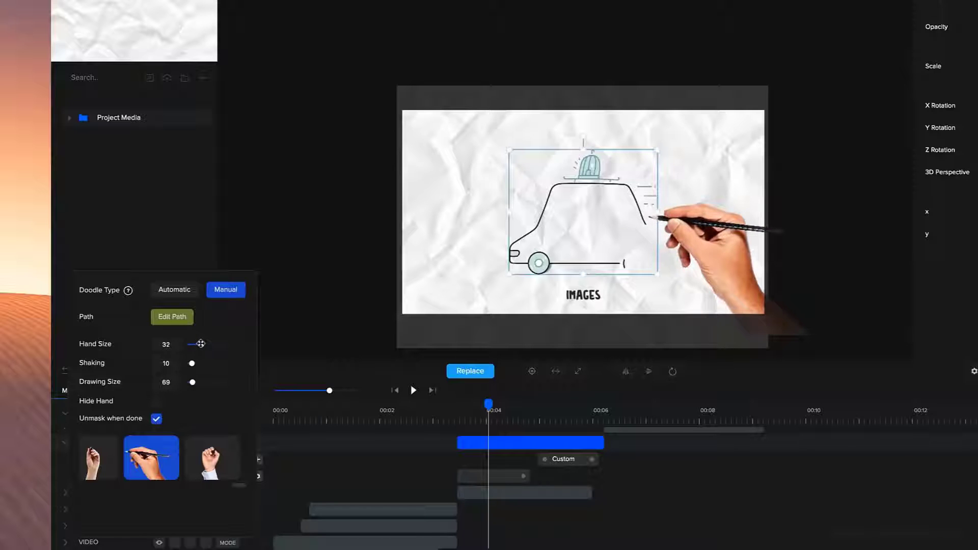
Choose the upright blue-marker hand and set Hand Size to 44
scroll(644, 267, "up", 3)
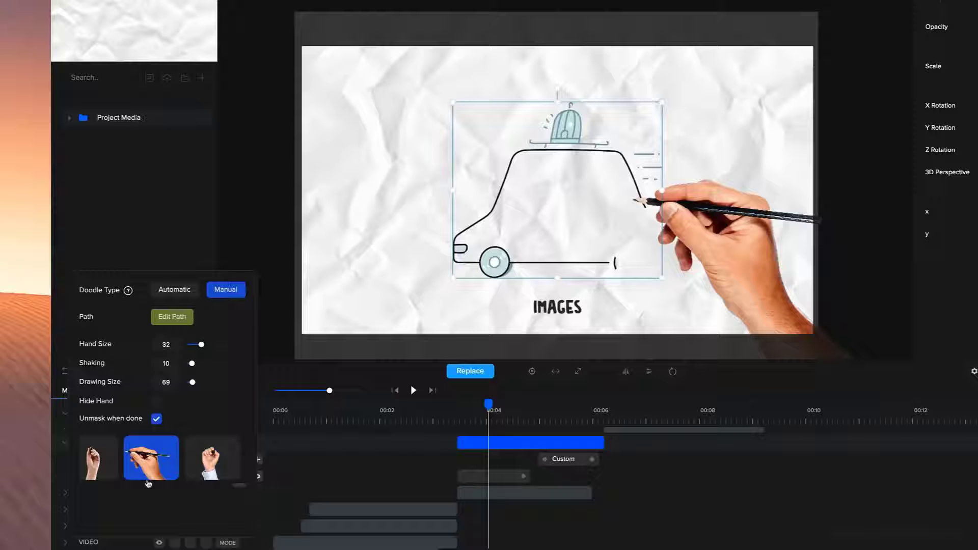
left_click(213, 460)
left_click(134, 461)
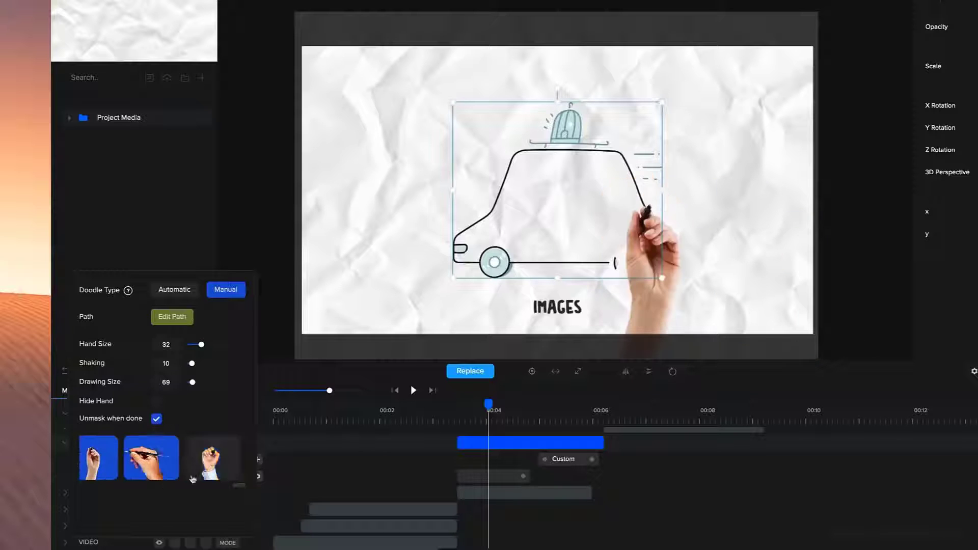
scroll(176, 469, "left", 1)
left_click(123, 459)
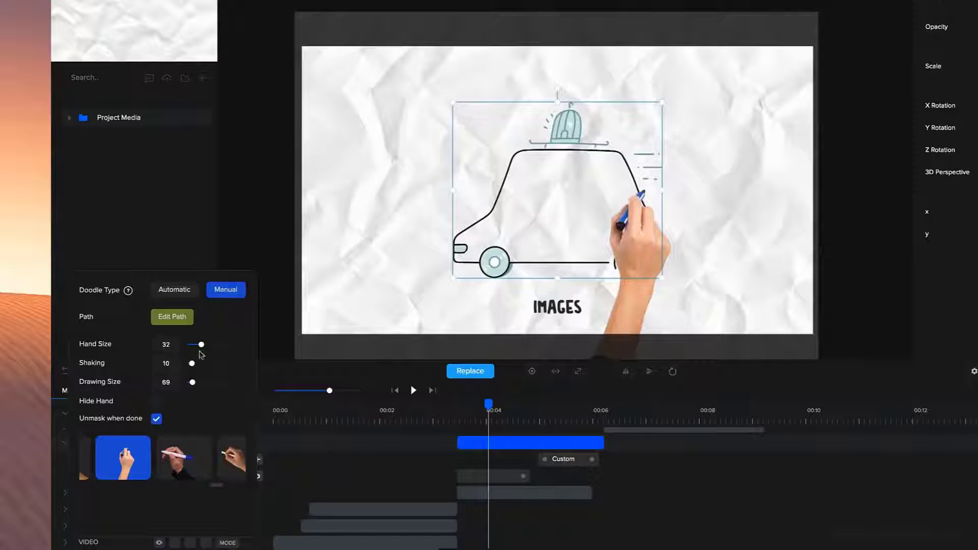
left_click_drag(200, 345, 196, 364)
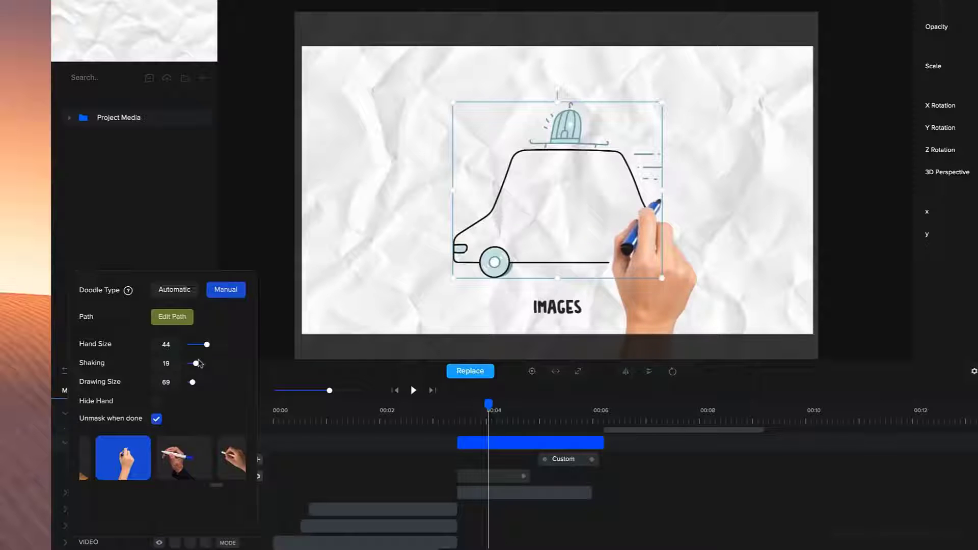
Preview the car drawing, stopping at the Characters scene
left_click(451, 416)
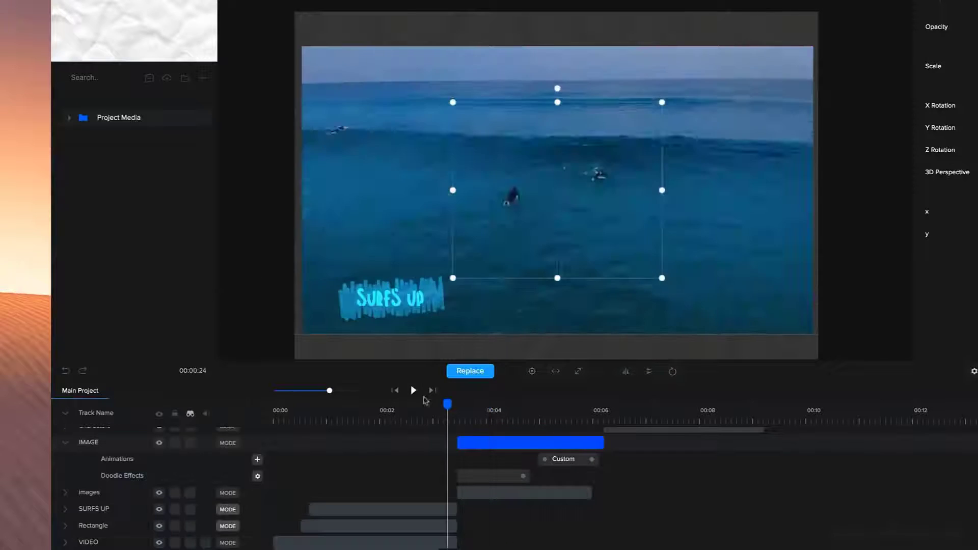
left_click(414, 390)
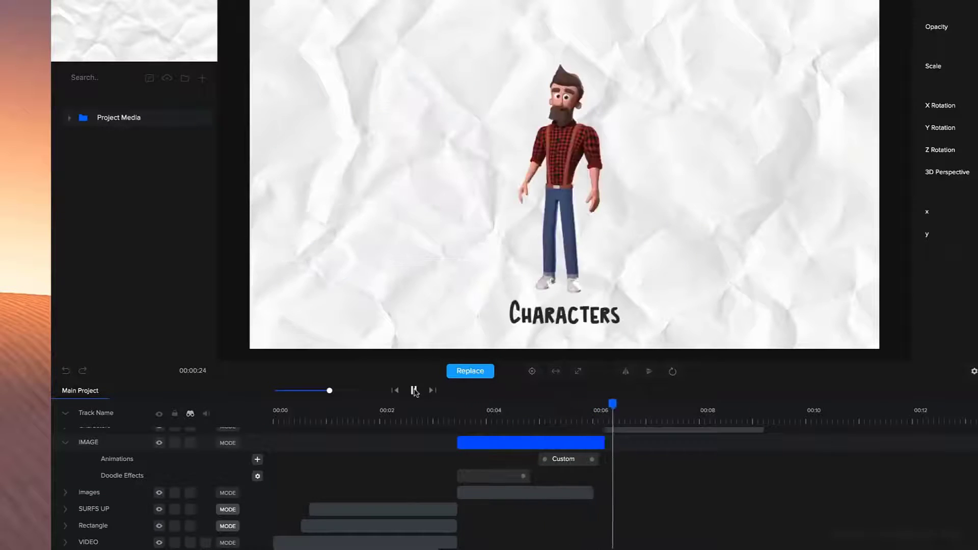
left_click(571, 125)
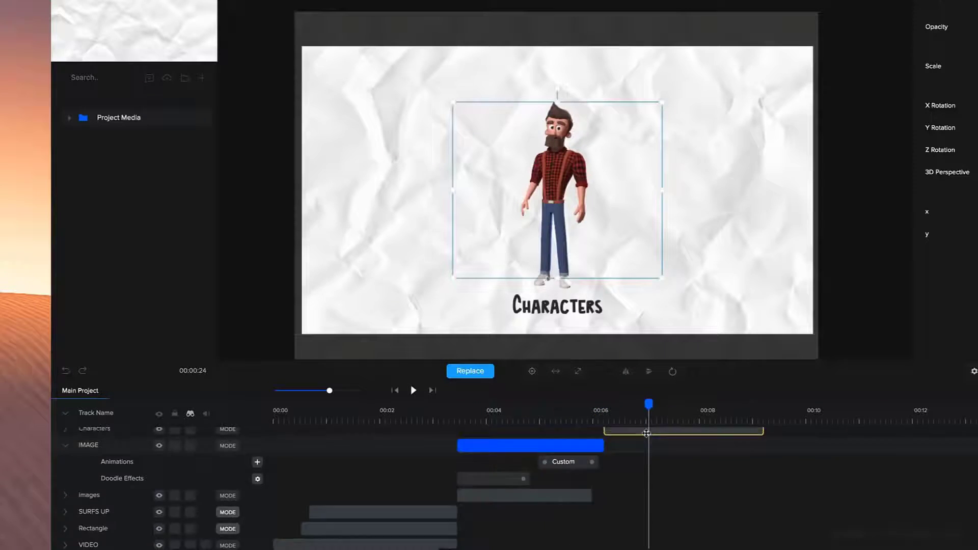
Add a Manual doodle effect to the Tom character track and begin editing its path
scroll(504, 475, "up", 3)
left_click(68, 500)
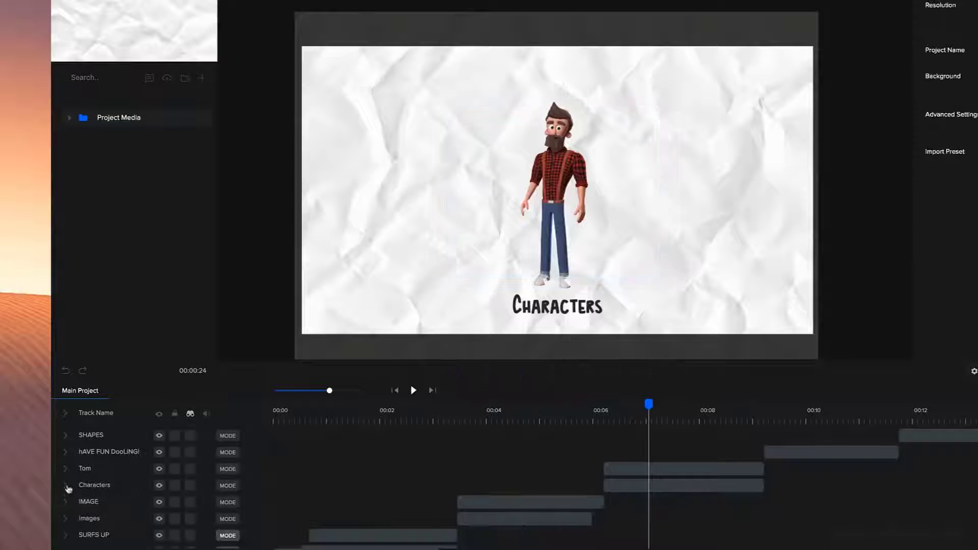
left_click(66, 469)
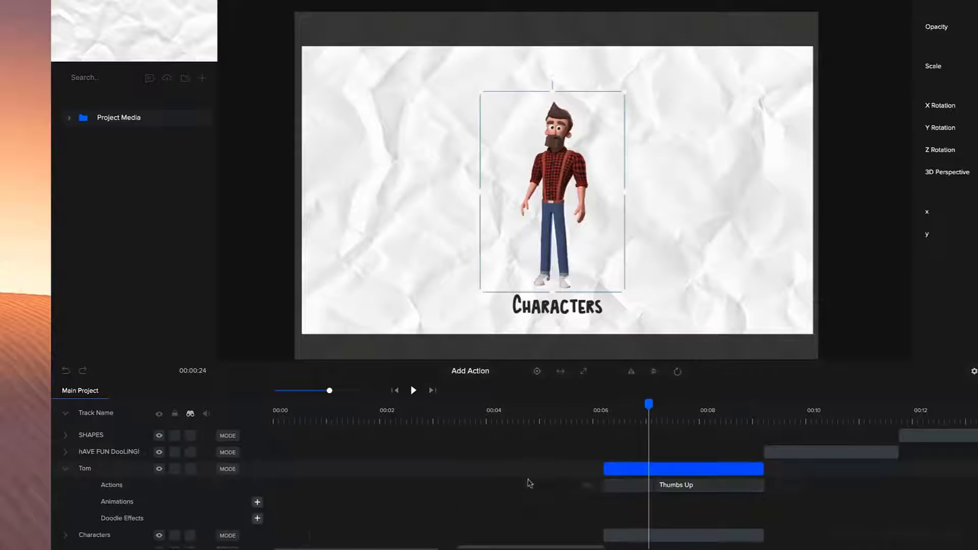
left_click(257, 518)
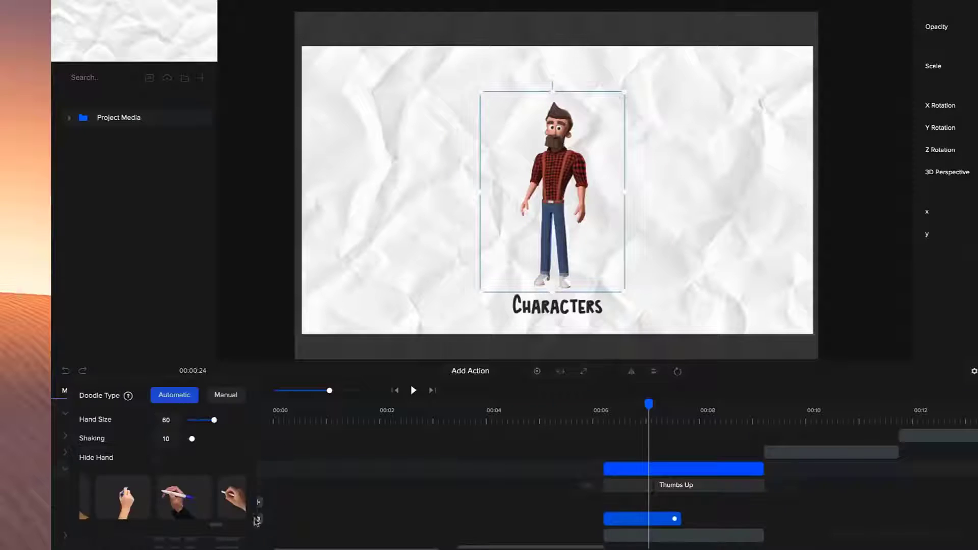
left_click(224, 397)
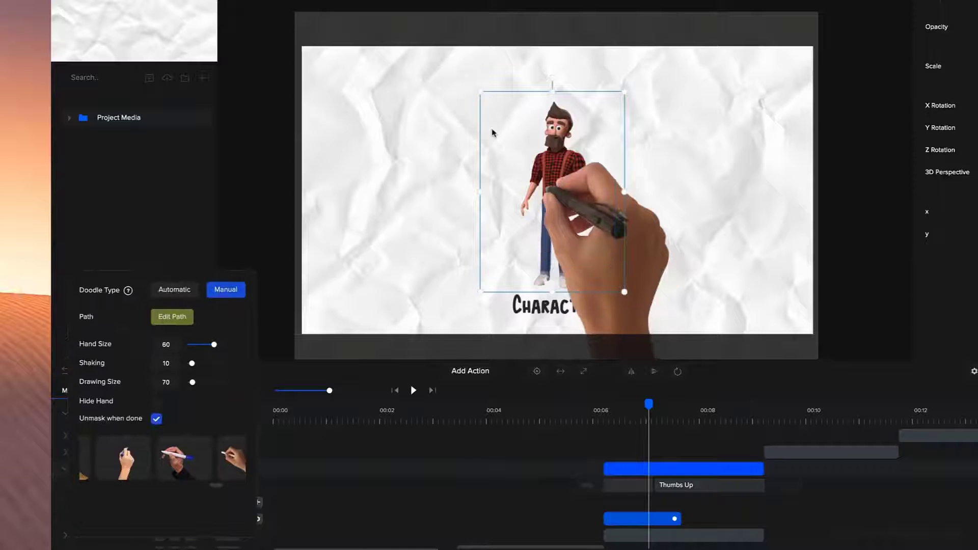
left_click(172, 316)
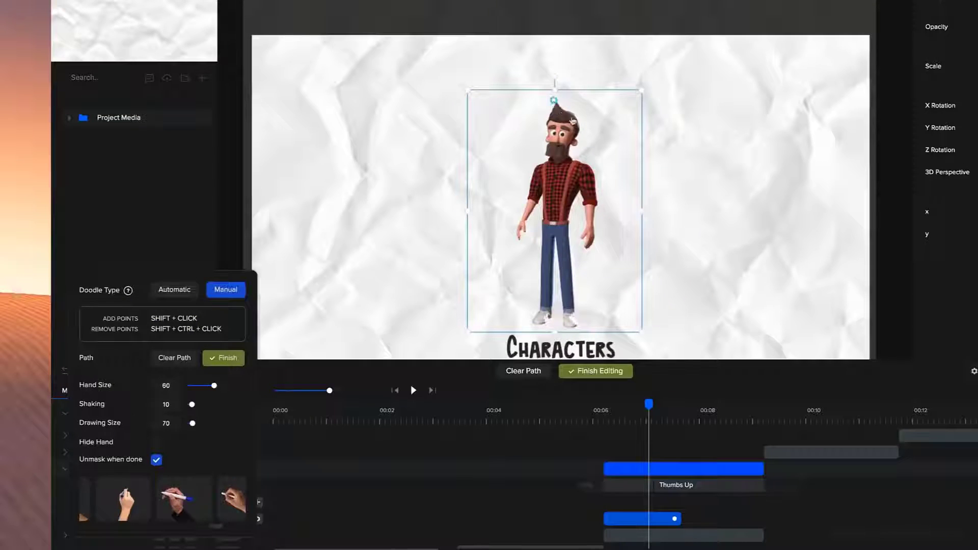
Zigzag Tom's doodle path from his head down his body and legs to his feet
left_click(579, 119, "shift")
left_click(541, 132, "shift")
left_click(574, 134, "shift")
left_click(539, 153, "shift")
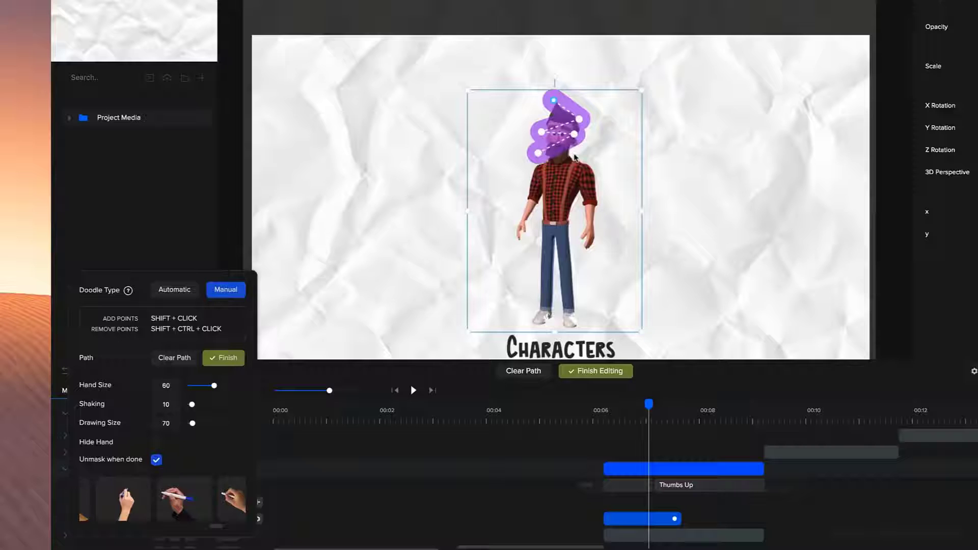
left_click(577, 156, "shift")
left_click(533, 173, "shift")
left_click(596, 176, "shift")
left_click(603, 195, "shift")
left_click(511, 209, "shift")
left_click(601, 240, "shift")
left_click(577, 271, "shift")
left_click(534, 293, "shift")
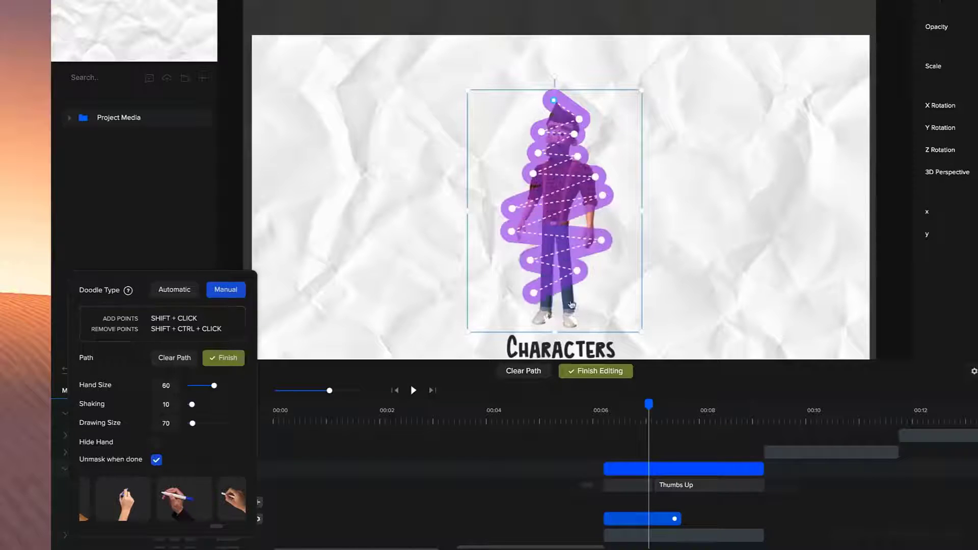
left_click(571, 302, "shift")
left_click(536, 314, "shift")
left_click(579, 324, "shift")
Reshape the path by moving the hip point up and nudging the arm point
scroll(601, 211, "up", 1)
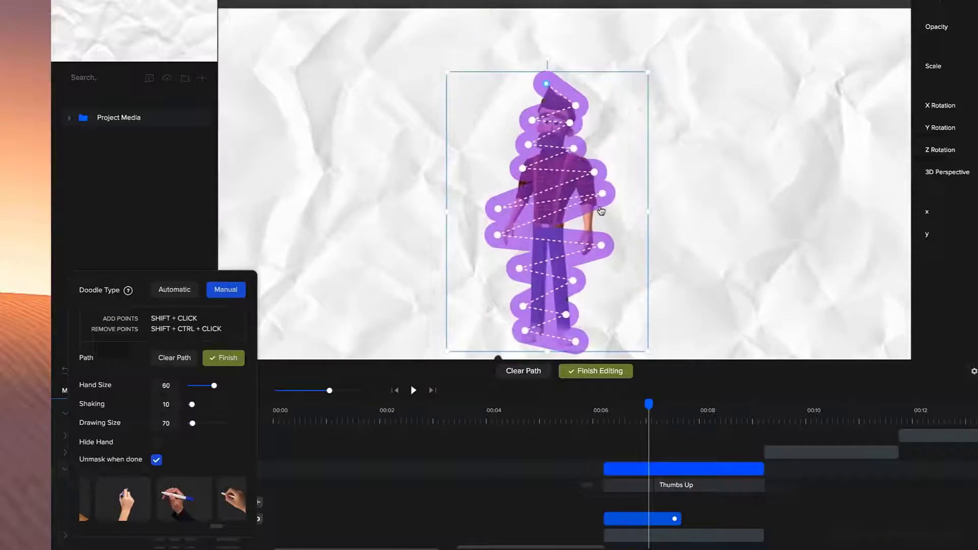
scroll(601, 211, "up", 2)
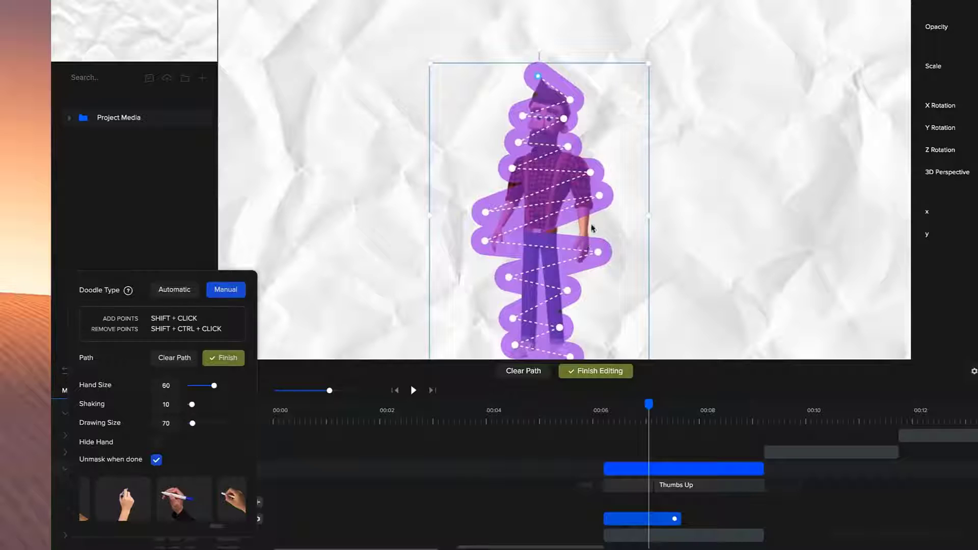
left_click_drag(598, 252, 602, 245)
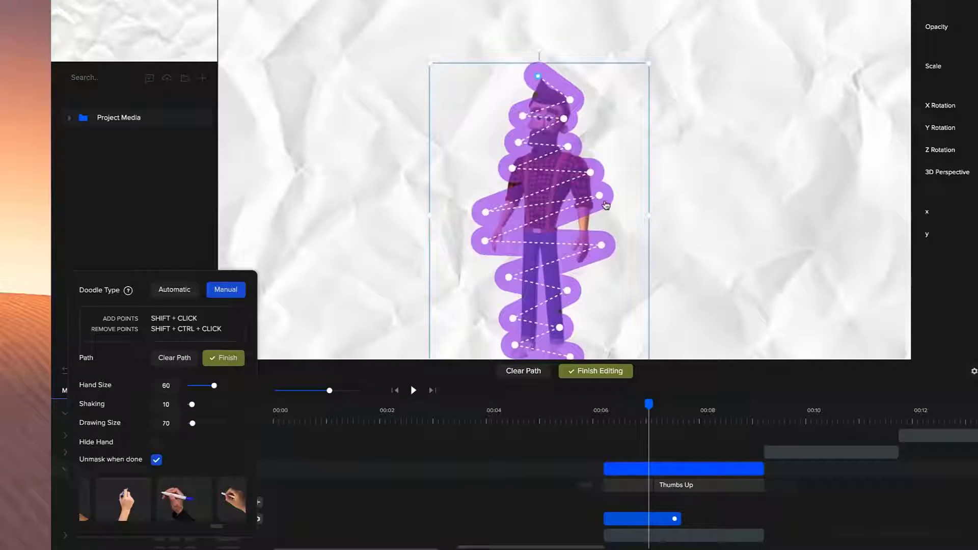
left_click_drag(605, 204, 608, 209)
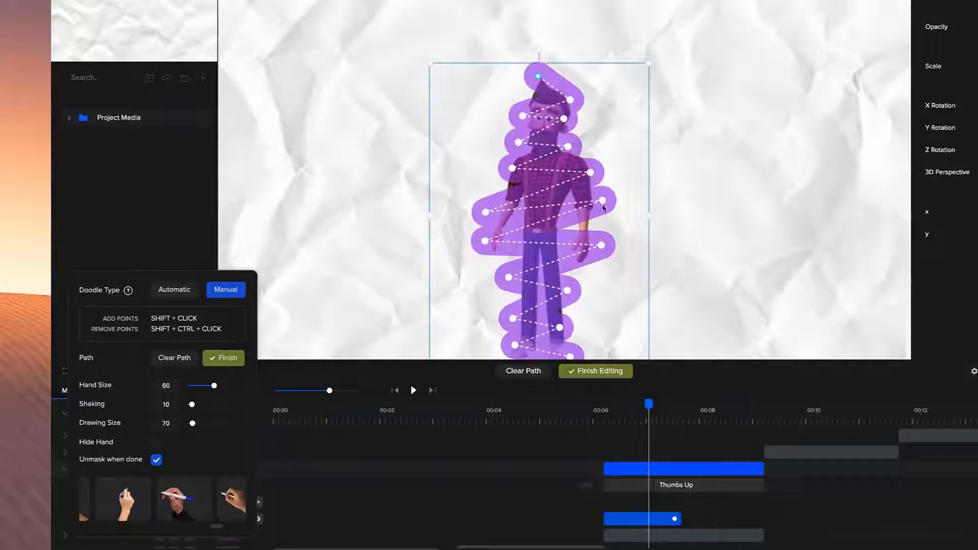
Turn off Unmask when done, pick the second hand, and return to about 00:06
left_click(156, 460)
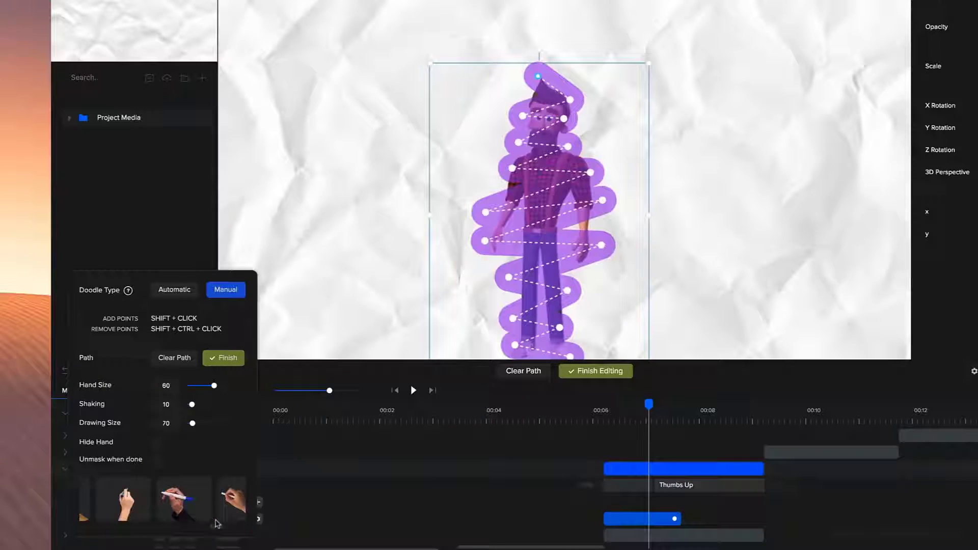
left_click(162, 504)
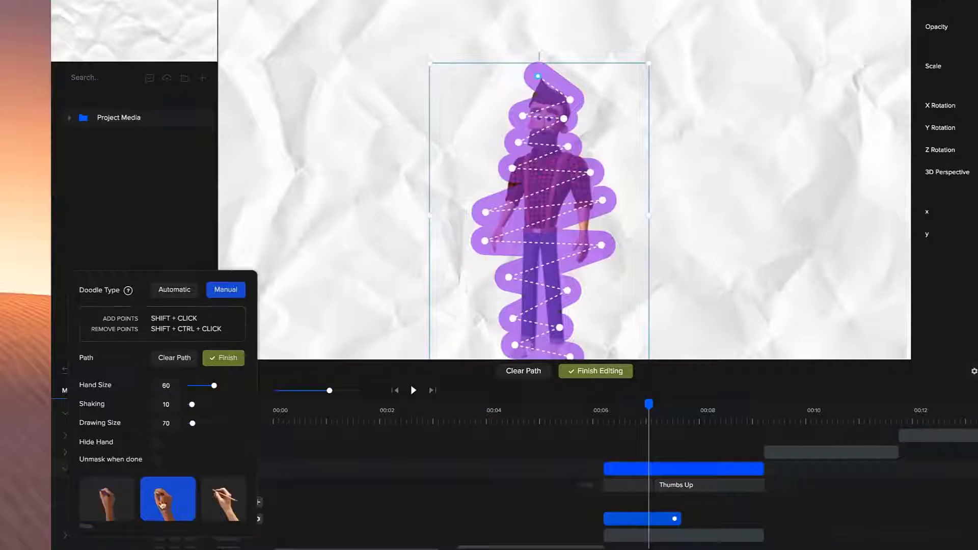
left_click(591, 434)
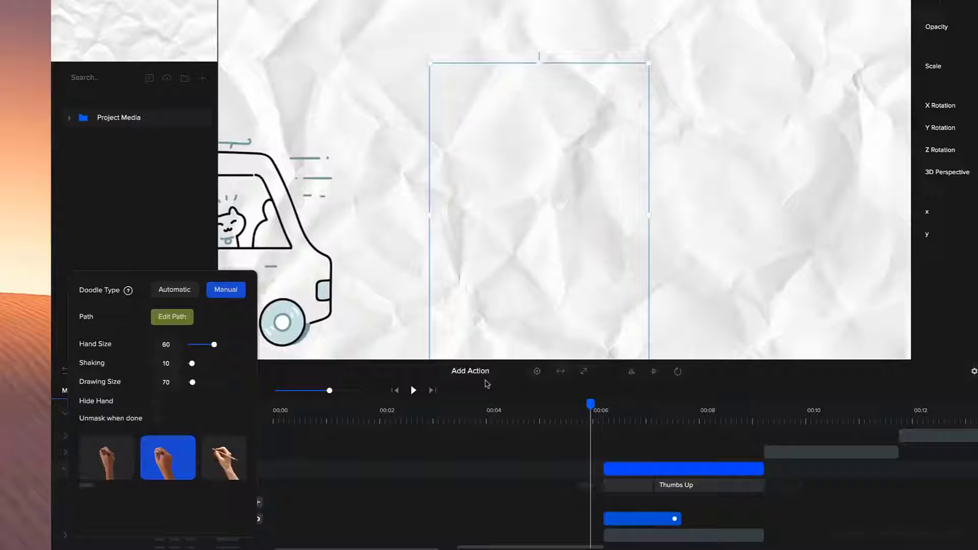
Preview Tom's drawing, then turn Unmask when done back on in his doodle settings
left_click(413, 390)
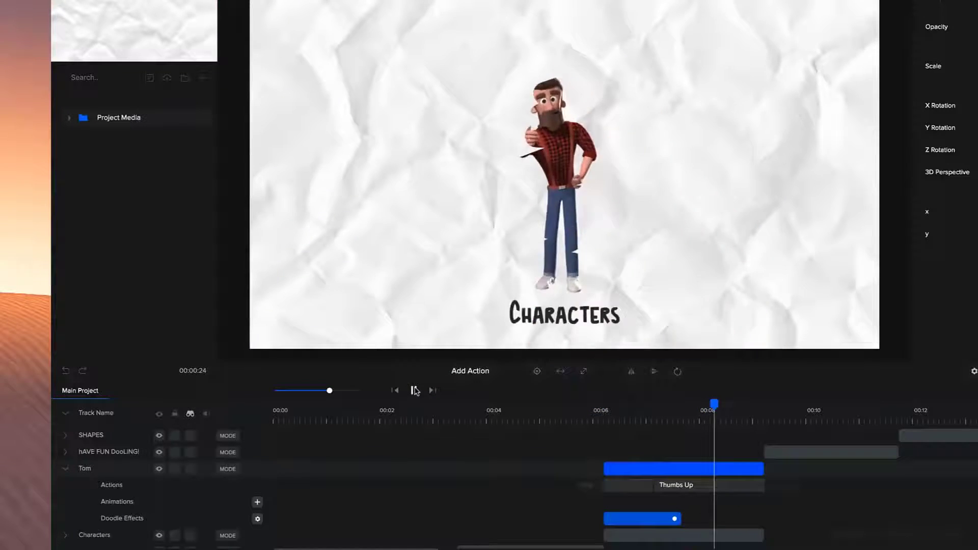
left_click(416, 390)
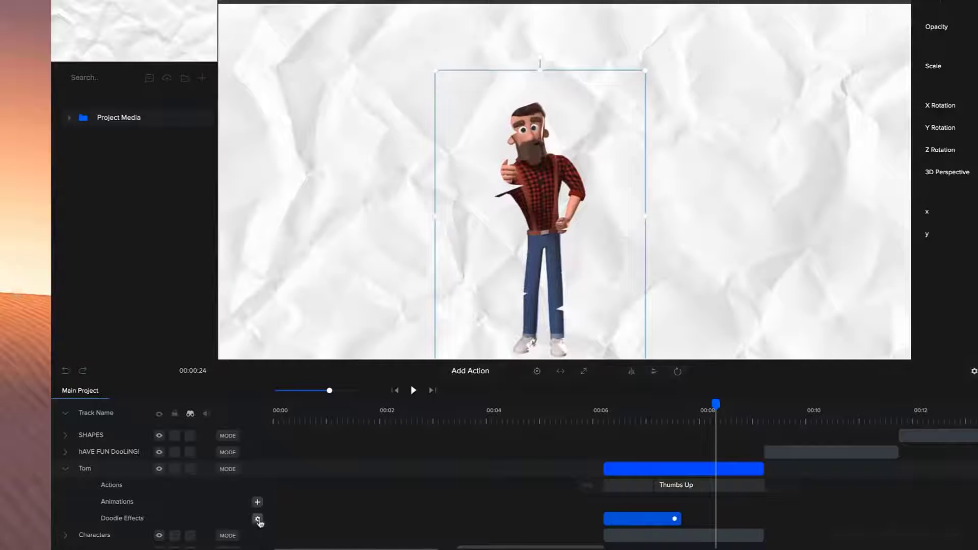
left_click(257, 520)
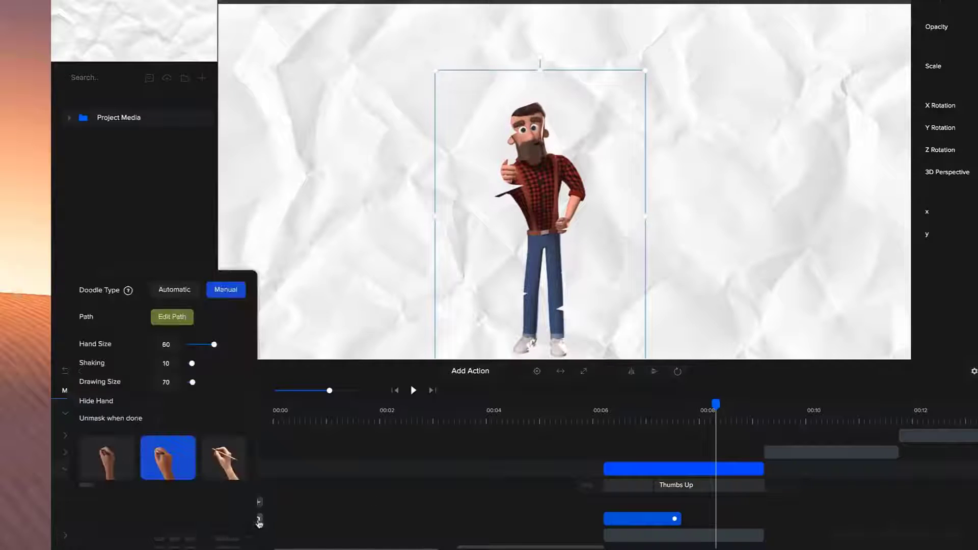
left_click(157, 419)
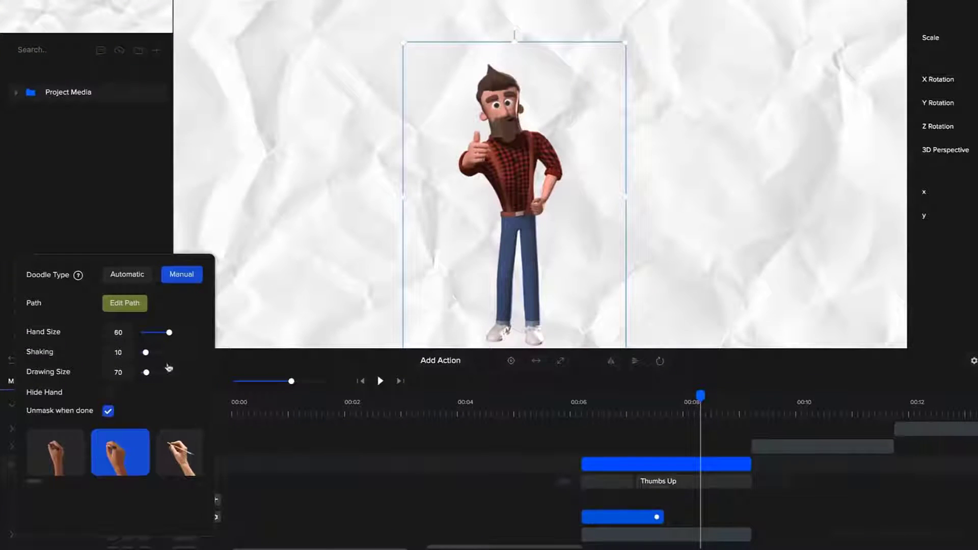
Move Tom's left-side path point outward and the beard-side point right, then finish editing
left_click(626, 399)
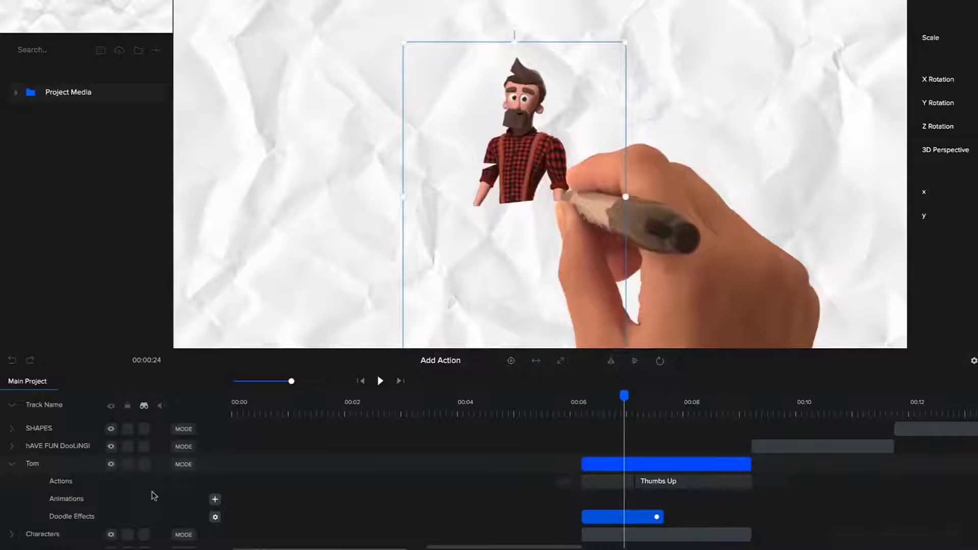
left_click(215, 518)
left_click(125, 303)
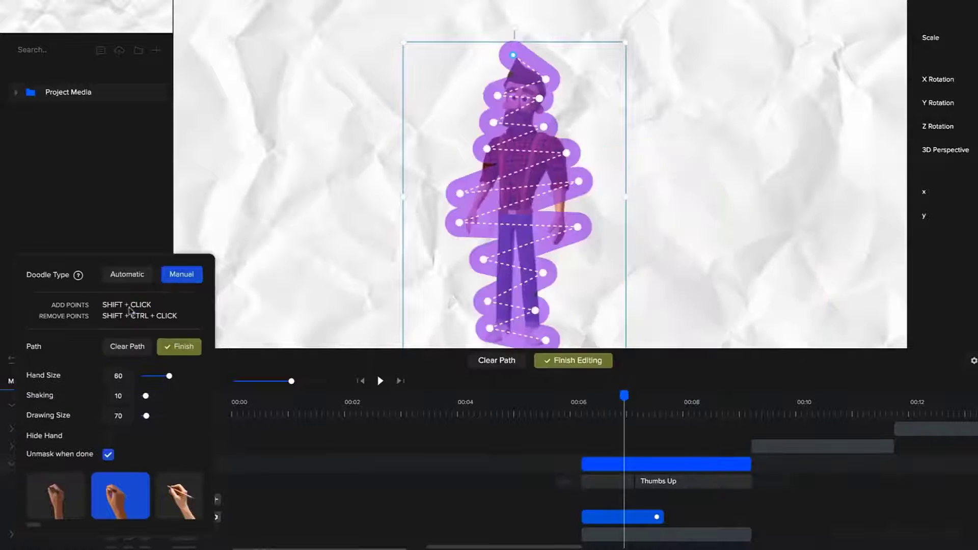
scroll(514, 102, "up", 3)
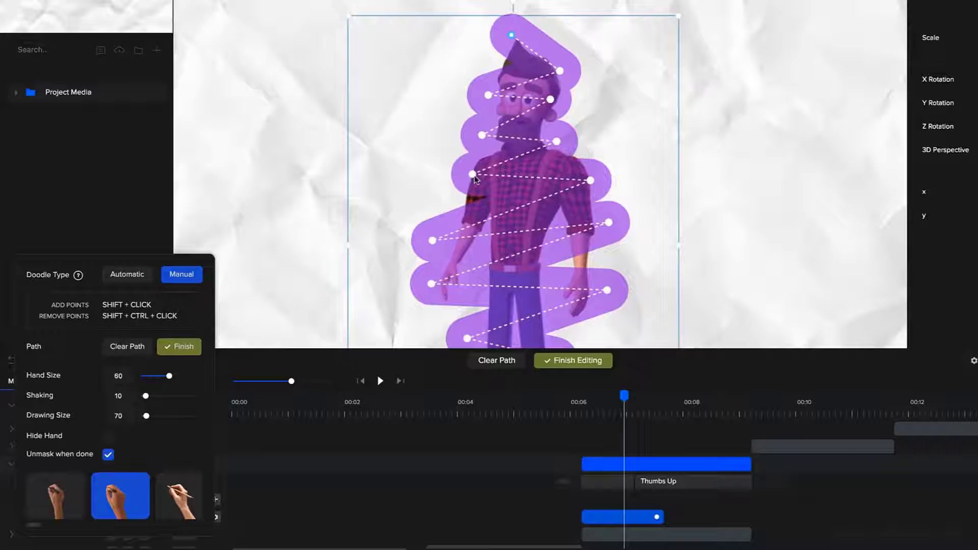
left_click_drag(472, 175, 461, 181)
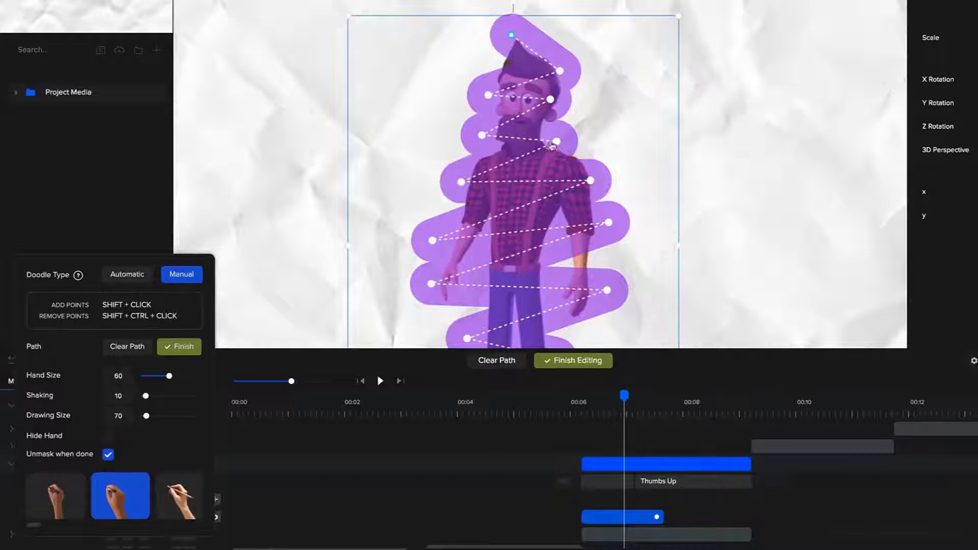
left_click_drag(557, 142, 566, 142)
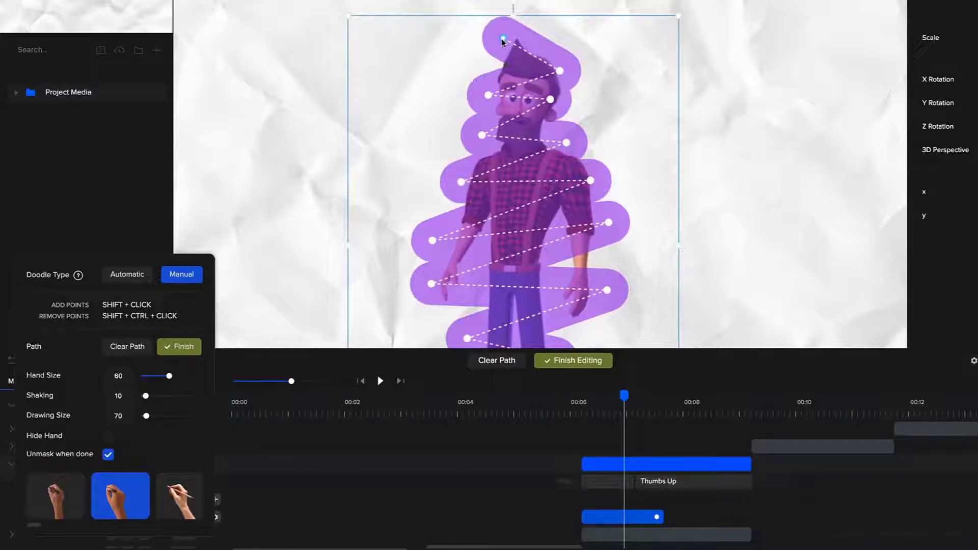
scroll(534, 325, "down", 5)
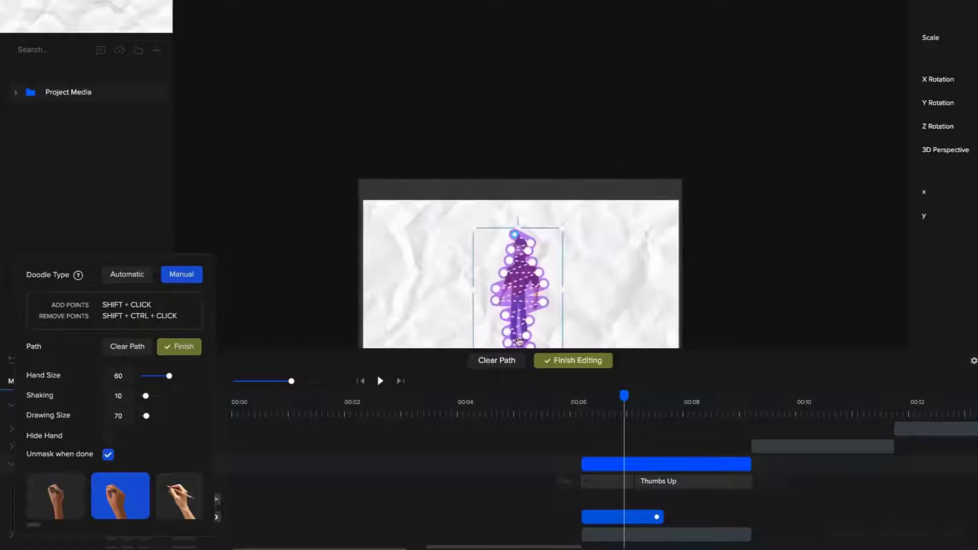
scroll(540, 321, "up", 3)
left_click(566, 360)
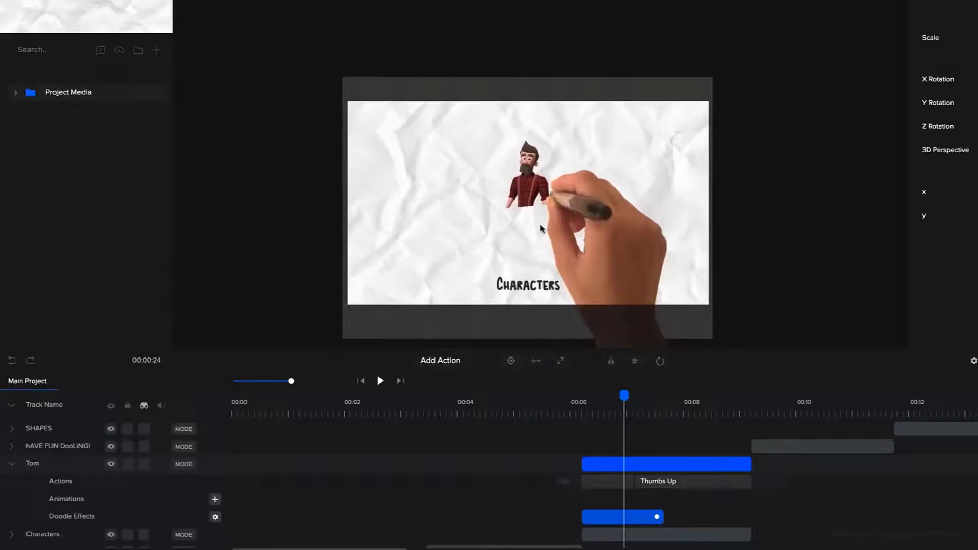
Play Tom's drawing animation from 00:06
left_click(578, 406)
key("space")
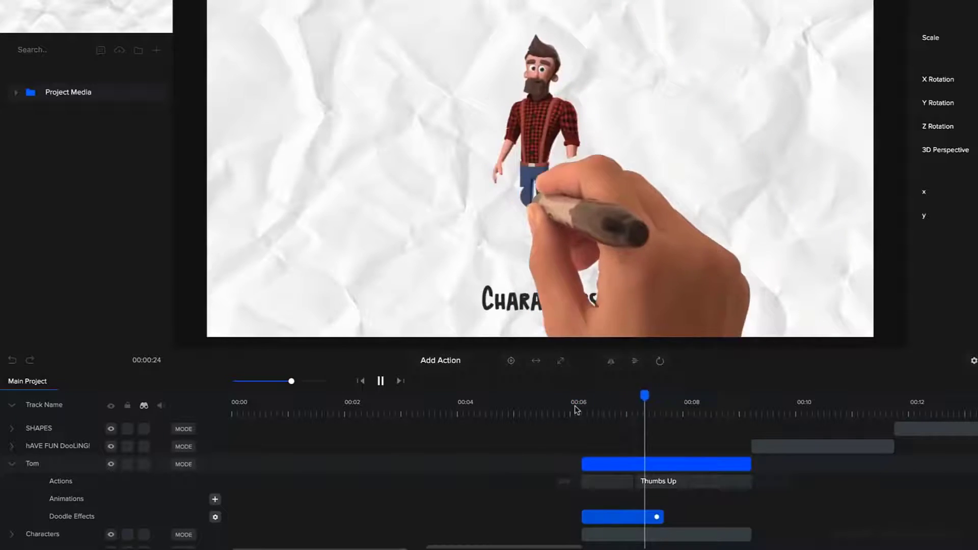
key("space")
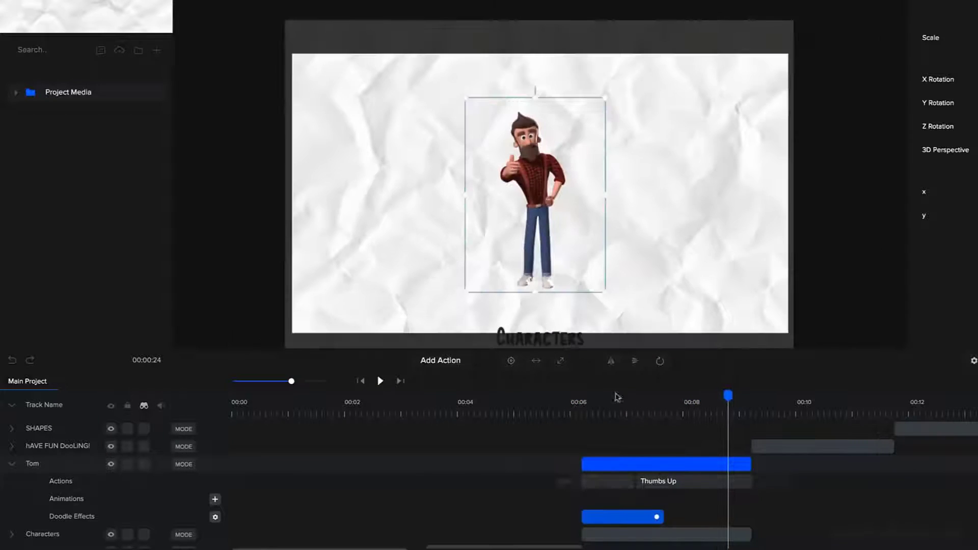
Switch Tom's doodle effect to a different drawing hand style
left_click(215, 518)
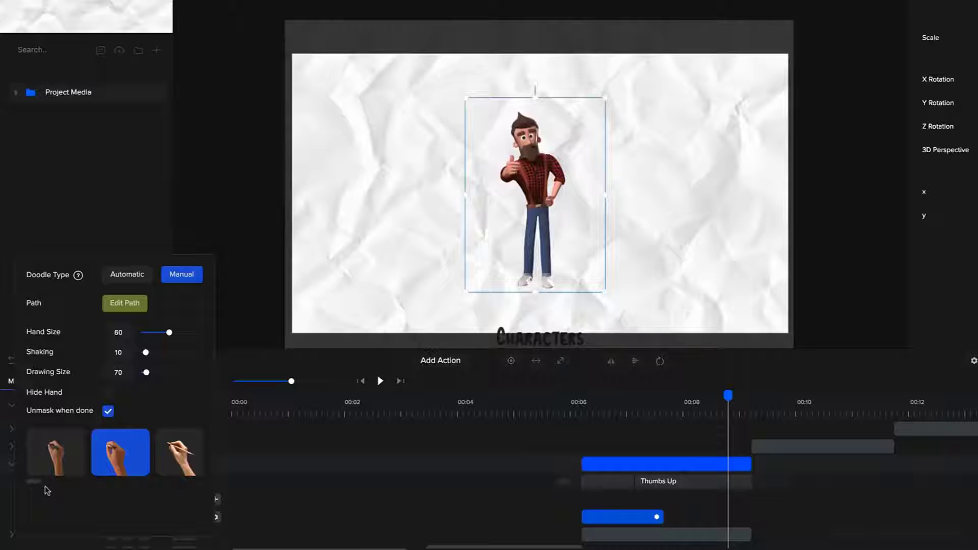
scroll(39, 485, "right", 5)
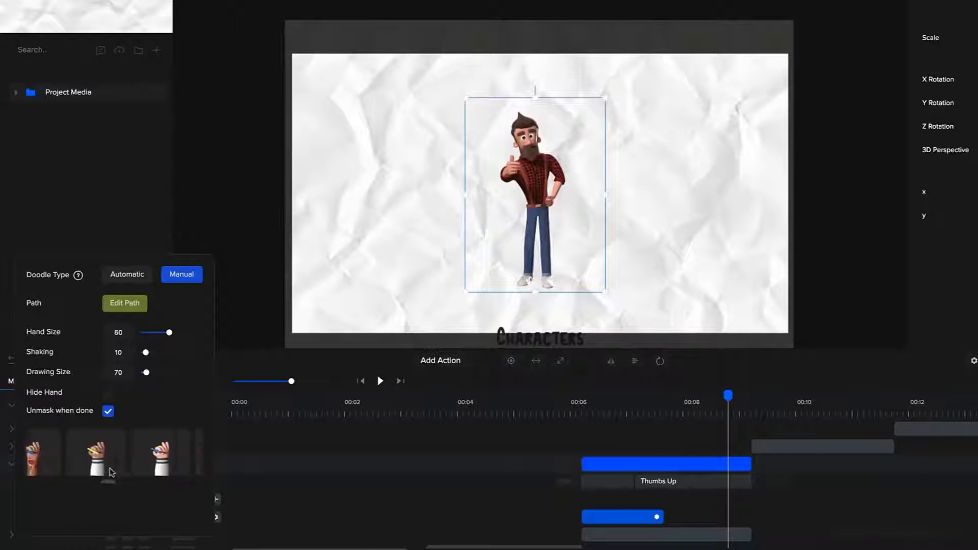
left_click(107, 474)
Rework Tom's doodle path points, set Drawing Size 82, finish editing and play the preview
left_click(124, 302)
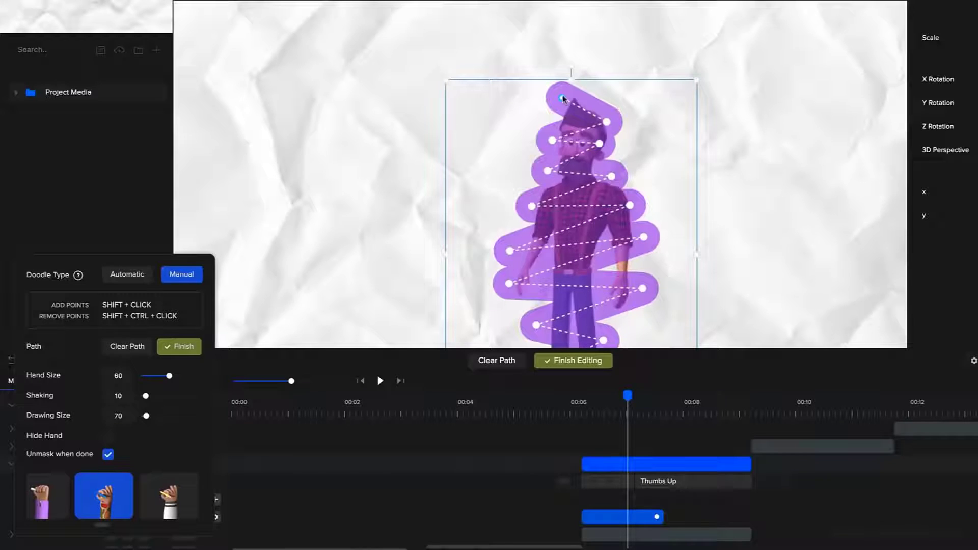
left_click_drag(562, 98, 552, 96)
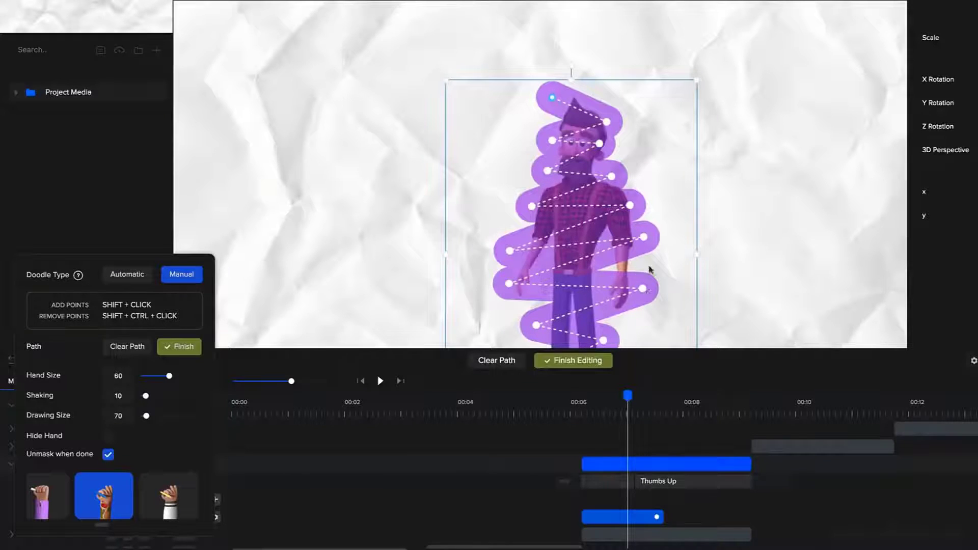
left_click_drag(646, 244, 651, 246)
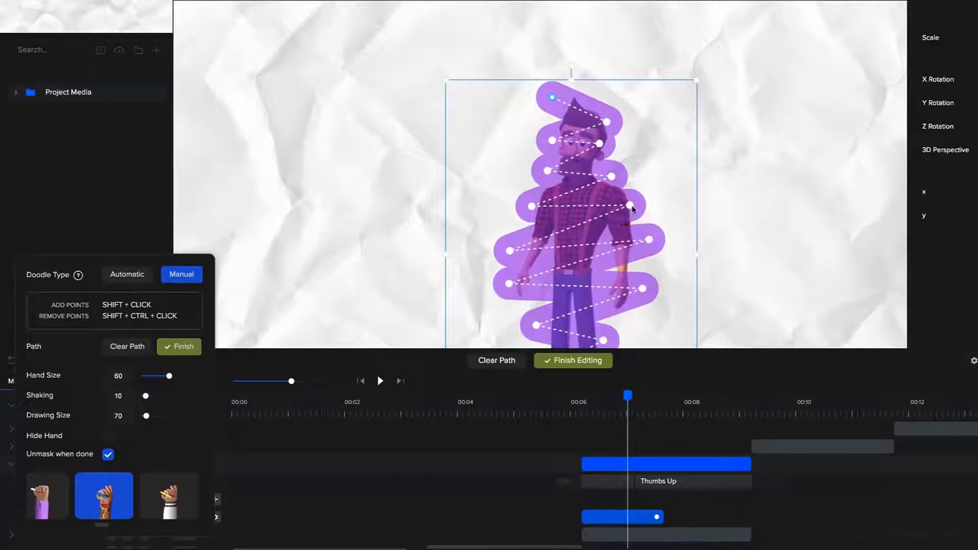
left_click_drag(630, 206, 635, 208)
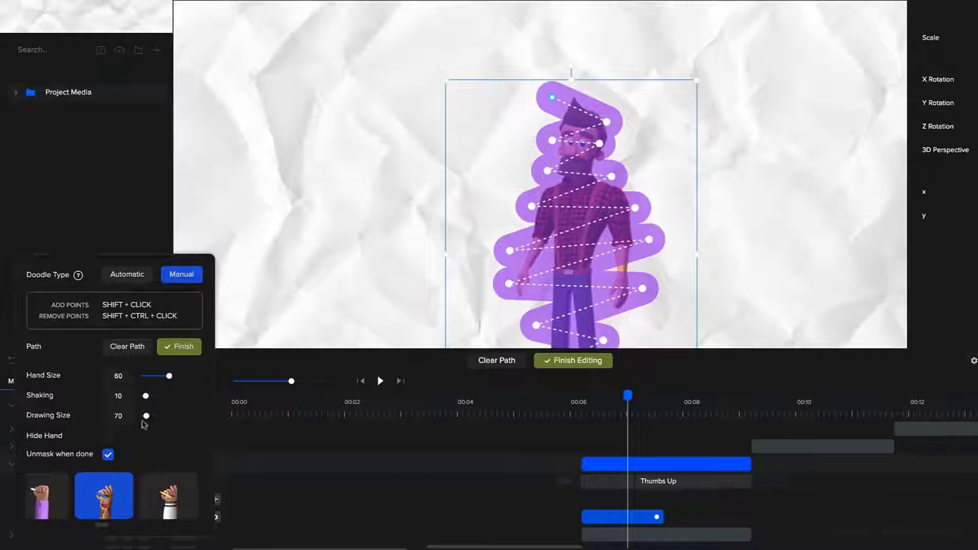
left_click_drag(146, 415, 148, 415)
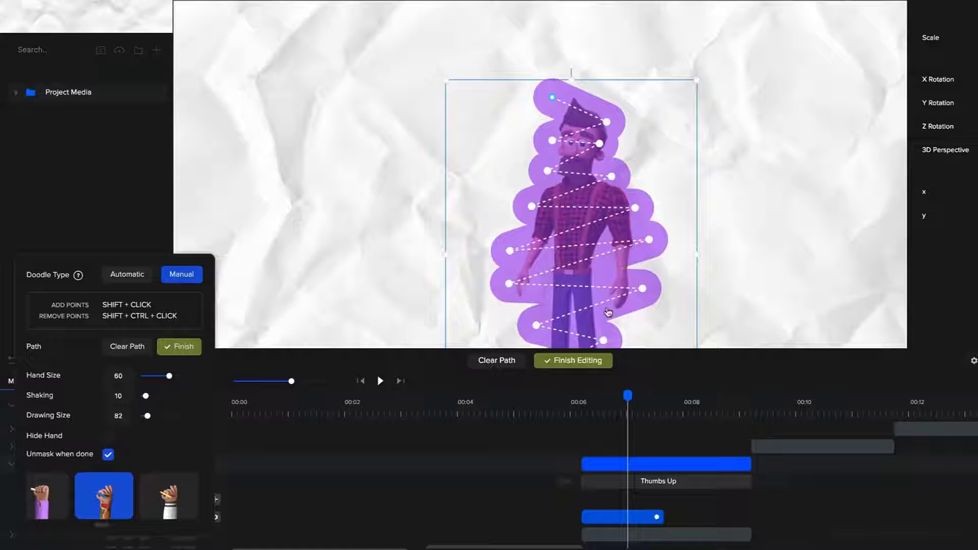
left_click_drag(642, 290, 647, 286)
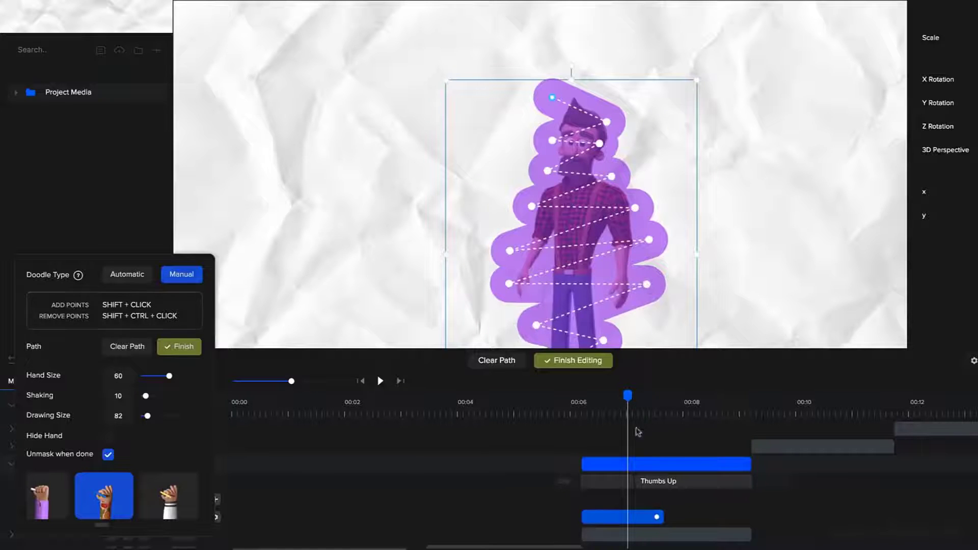
left_click(566, 403)
left_click(567, 366)
key("space")
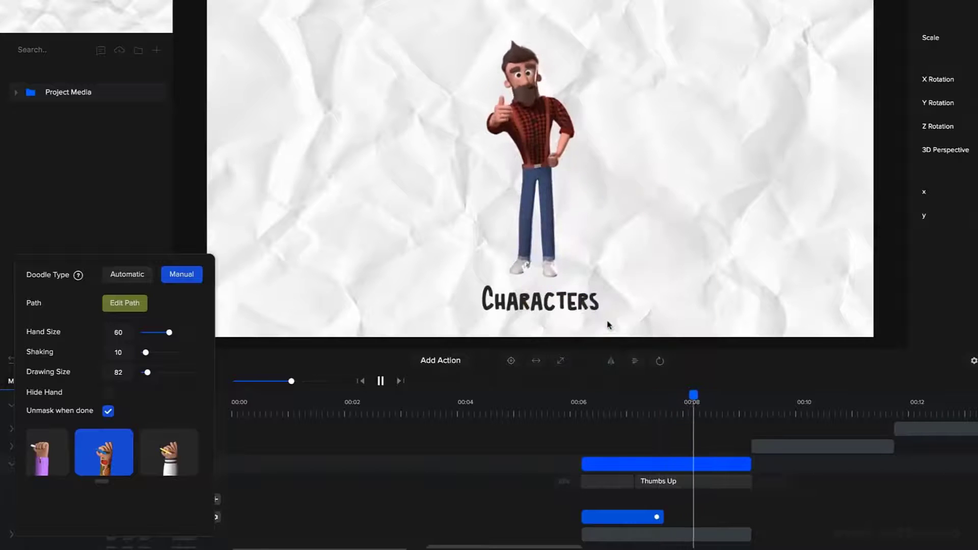
Shorten Tom's Doodle Effects clip and replay the character to check the timing
left_click(732, 456)
left_click_drag(662, 517, 643, 519)
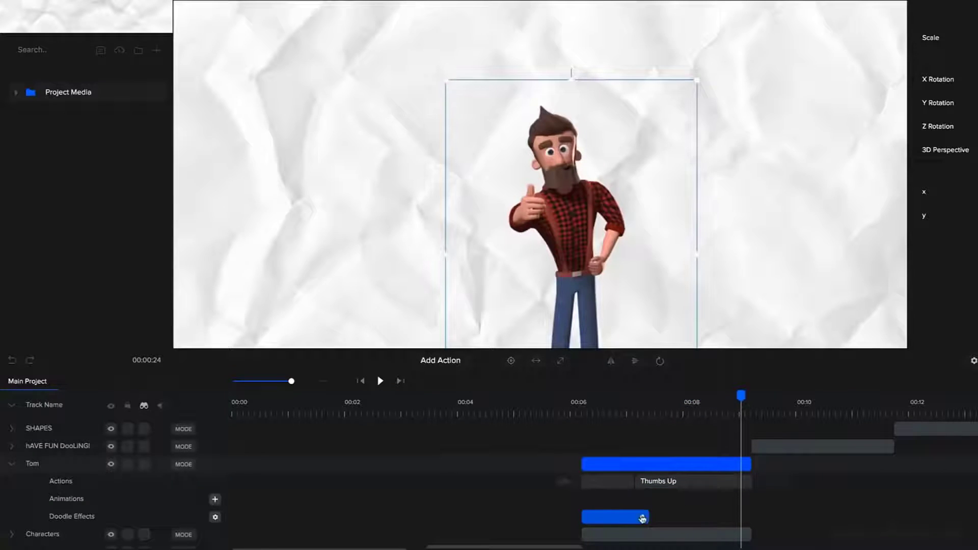
left_click(583, 408)
key("space")
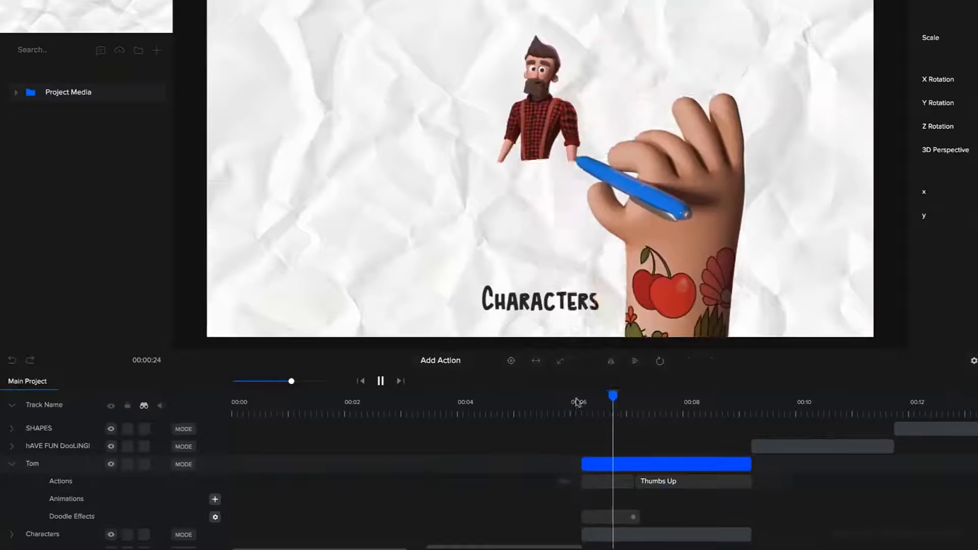
left_click(583, 461)
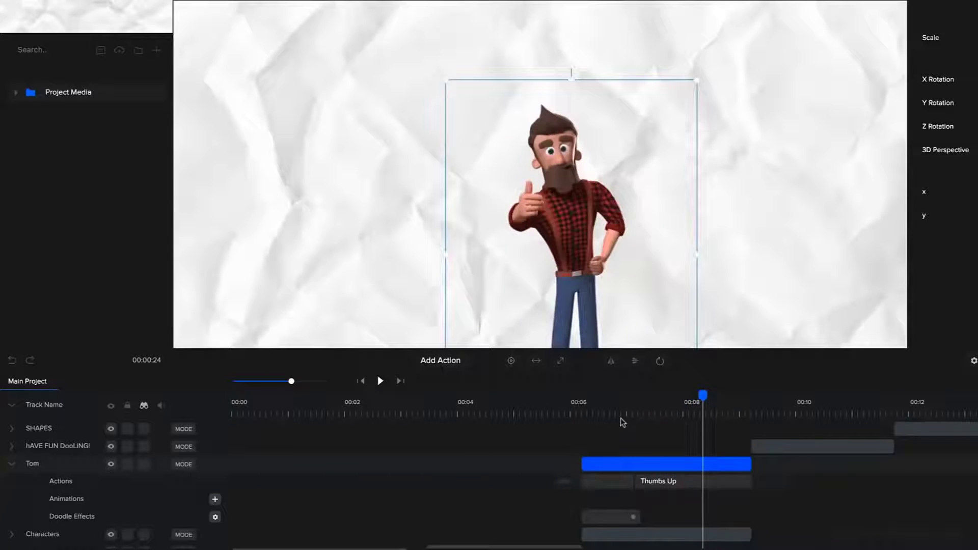
left_click(619, 414)
Delete the extra action clip before Thumbs Up and preview the character again
left_click(603, 482)
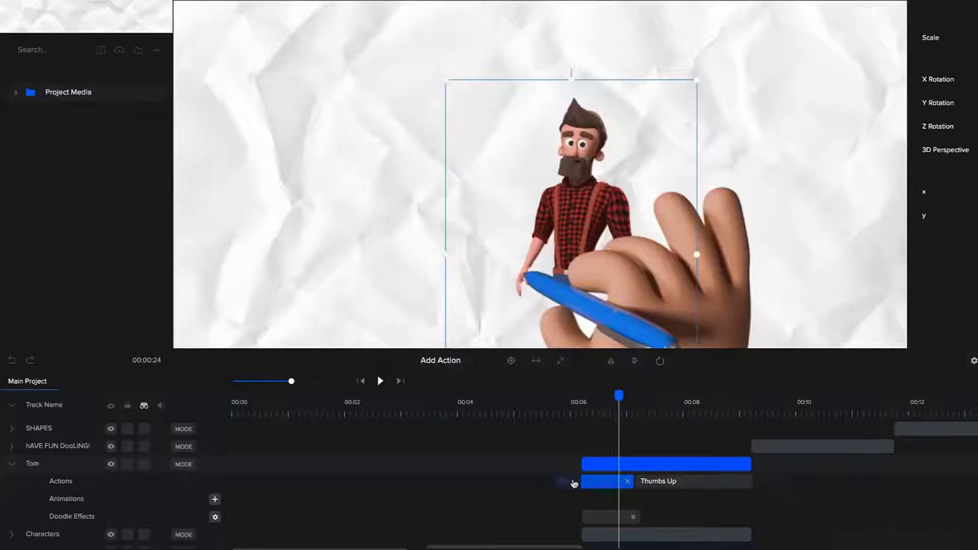
left_click(627, 481)
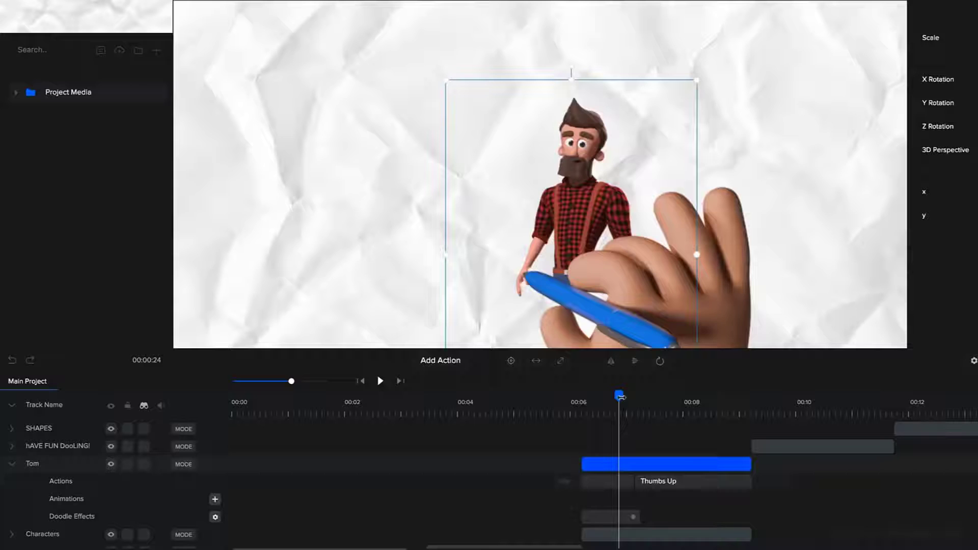
mouse_move(625, 400)
left_mouse_down()
mouse_move(590, 410)
mouse_move(866, 403)
left_mouse_up()
Expand the HAVE FUN DOOLING! track and inspect its Doodle text effect at size 60
left_click(815, 446)
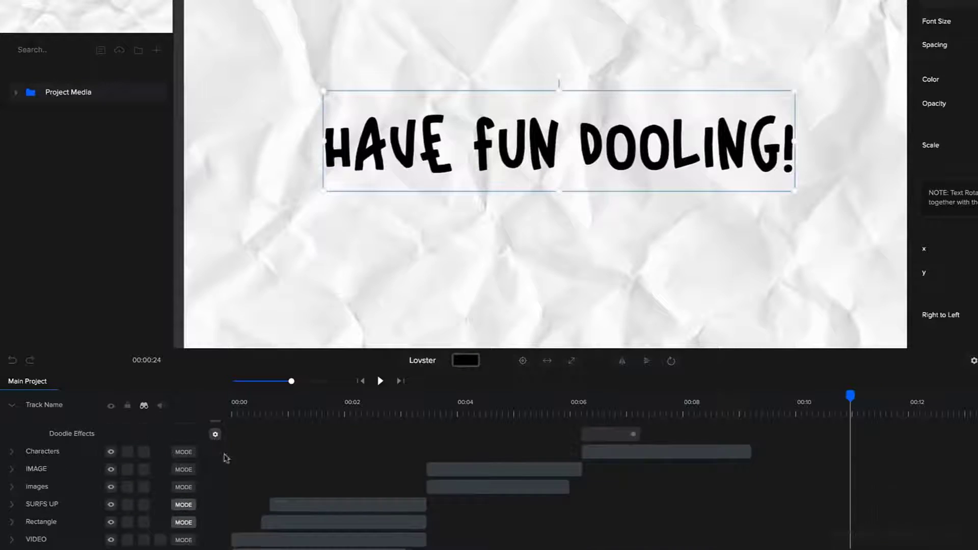
scroll(168, 464, "up", 3)
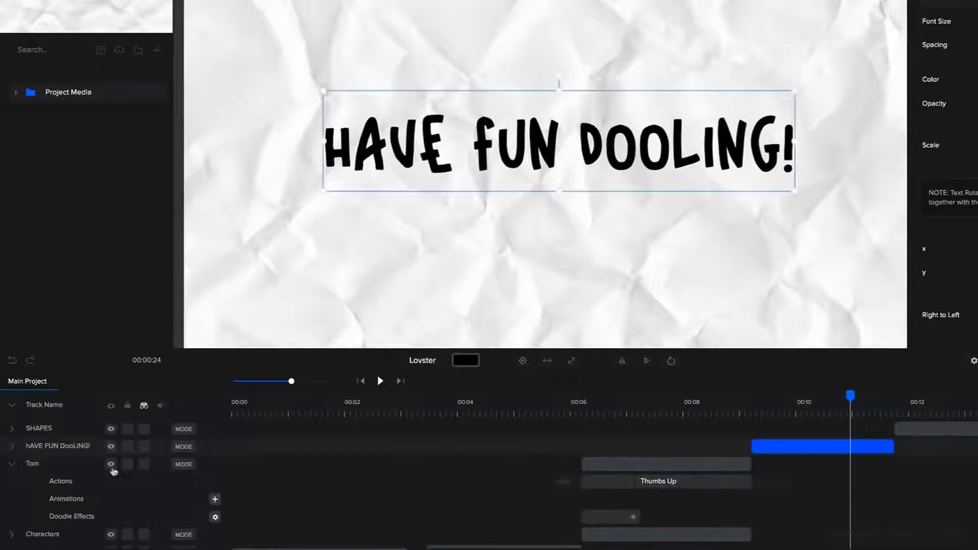
left_click(16, 449)
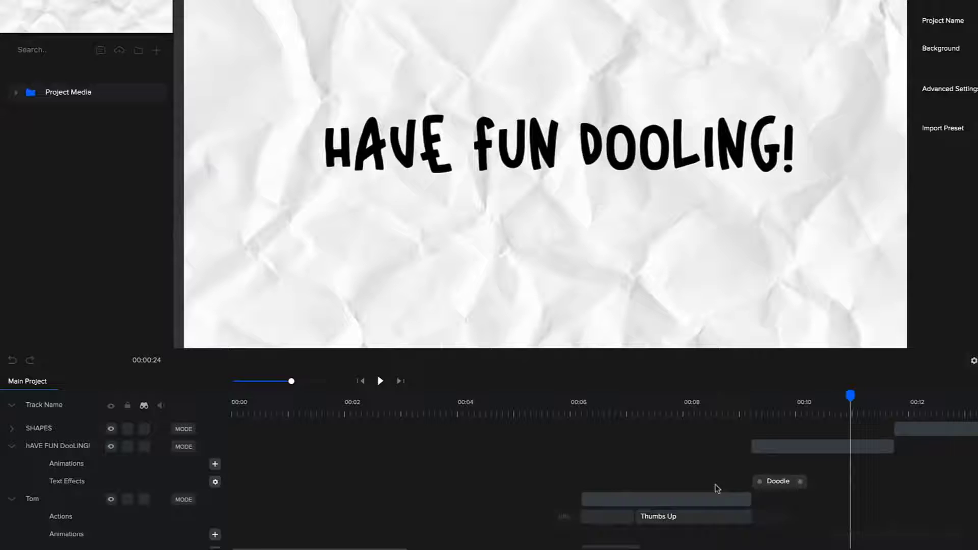
left_click(215, 482)
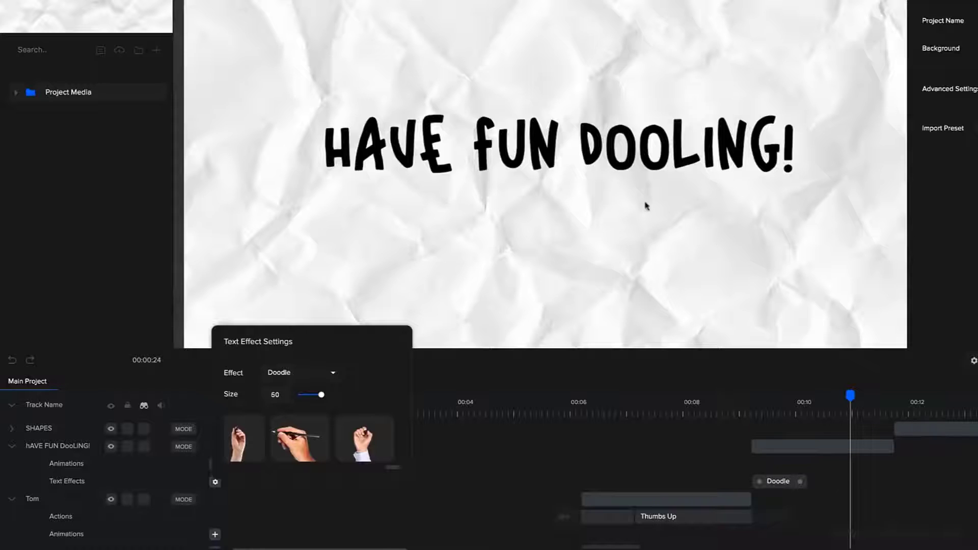
left_click(587, 165)
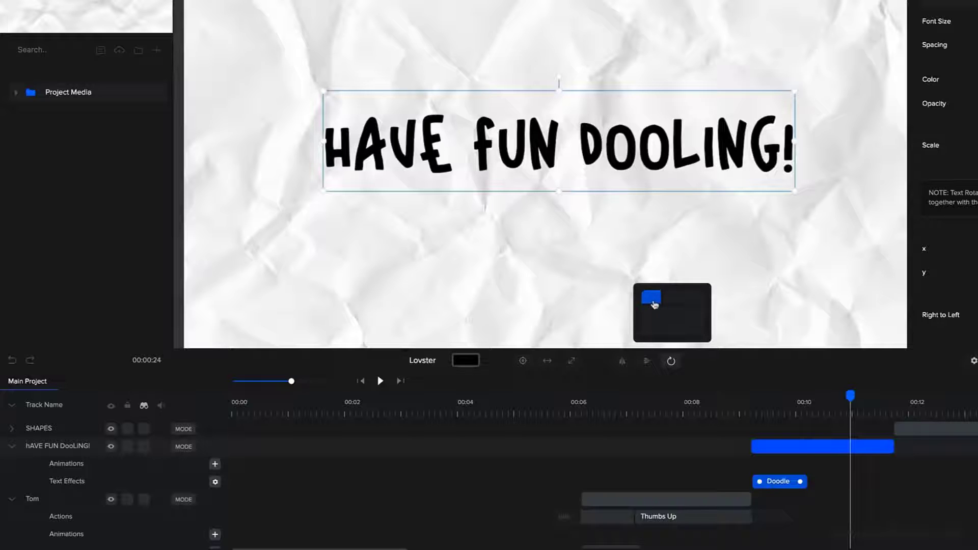
Preview the title being doodled, then move the black arrow up and to the left
left_click(753, 407)
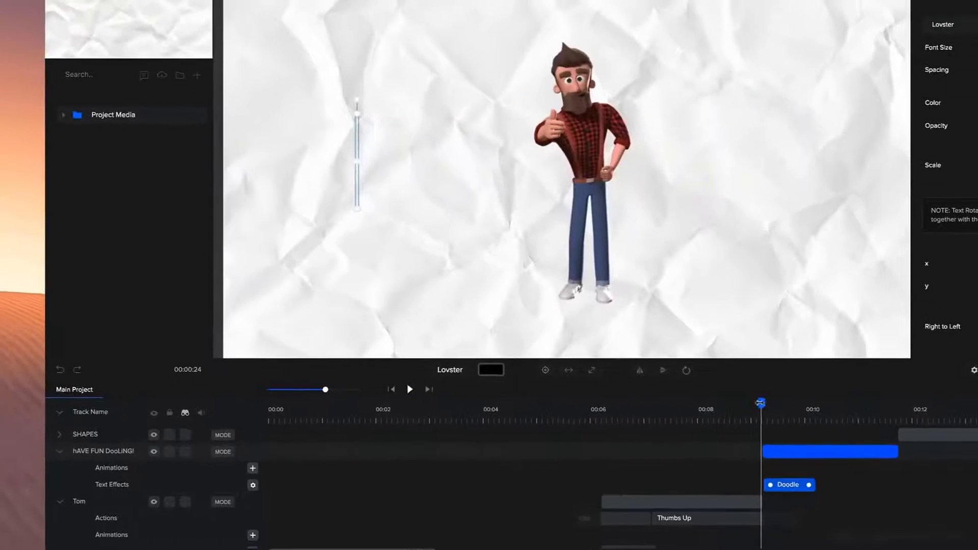
left_click_drag(762, 404, 882, 406)
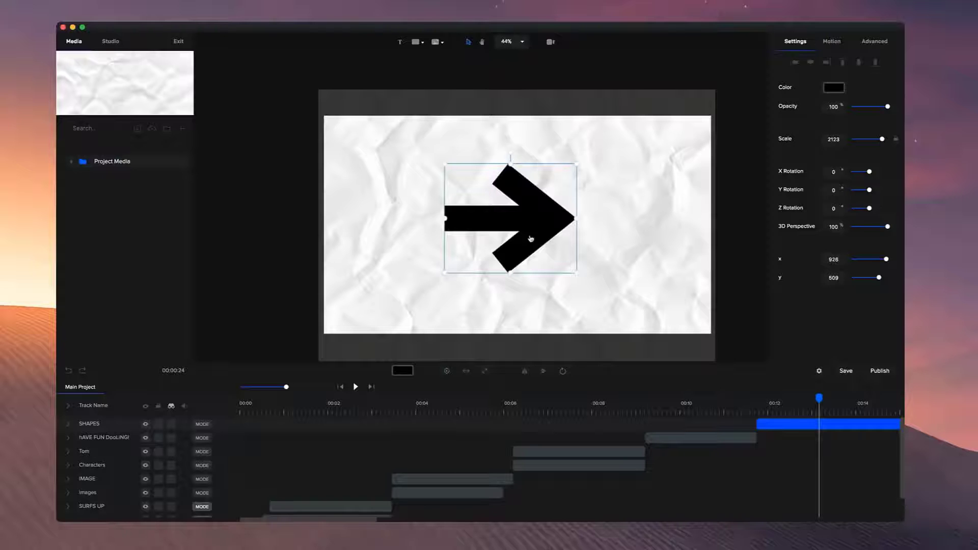
left_click_drag(530, 239, 542, 196)
Select the arrow's clip and try extending the selection across the lower tracks
left_click(111, 429)
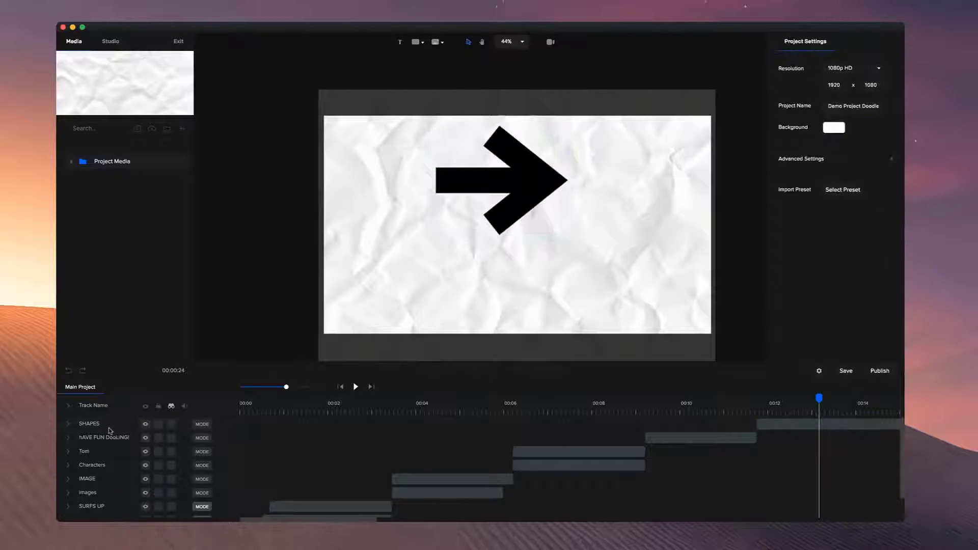
left_click(103, 425)
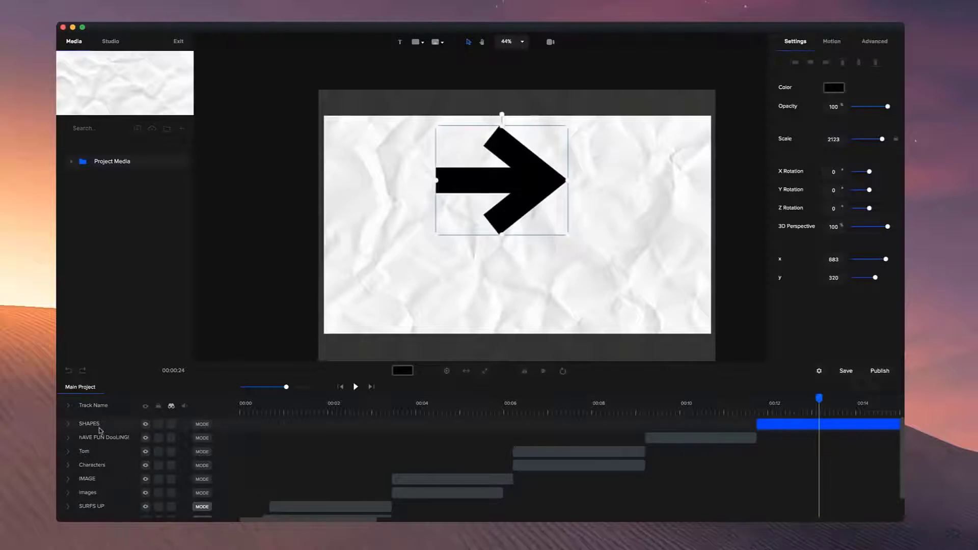
left_click(96, 481, "shift")
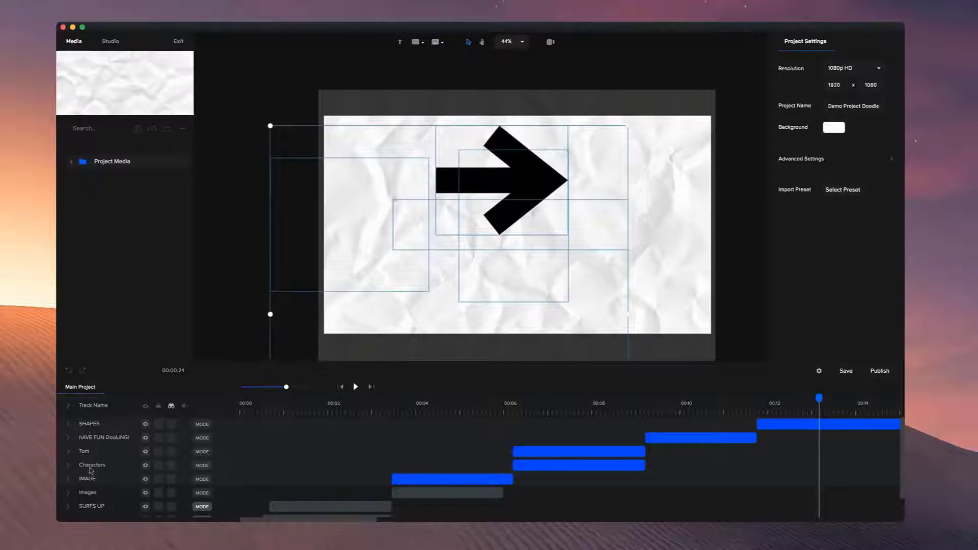
scroll(94, 485, "down", 2)
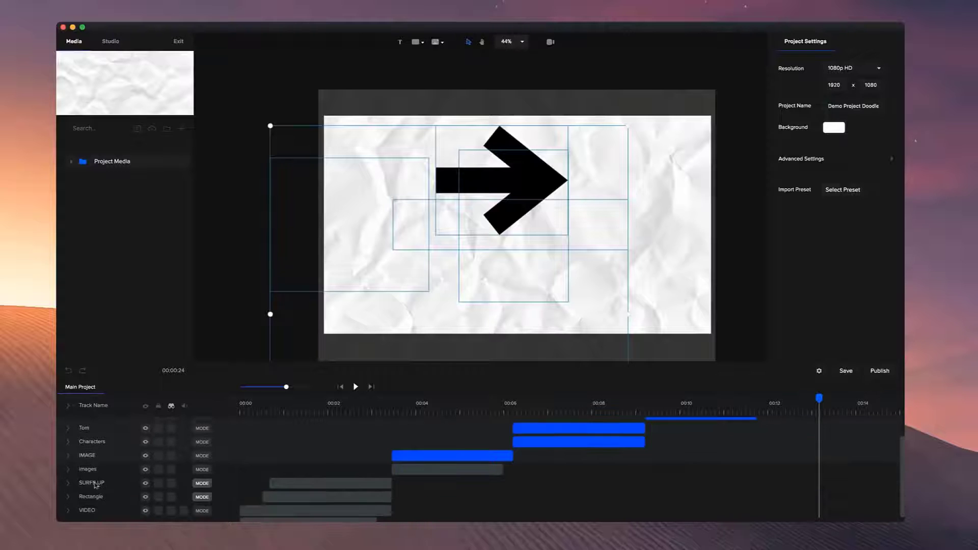
left_click(94, 512)
scroll(95, 512, "up", 2)
left_click(91, 426, "shift")
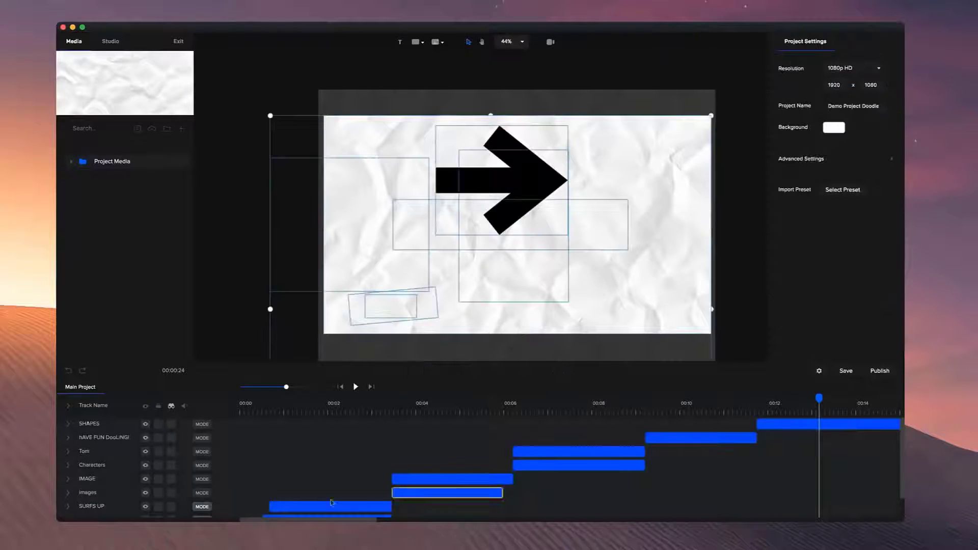
Select the SHAPES arrow clip plus the title, Tom, images, IMAGE and Characters clips
left_click(113, 429)
left_click(111, 437, "shift")
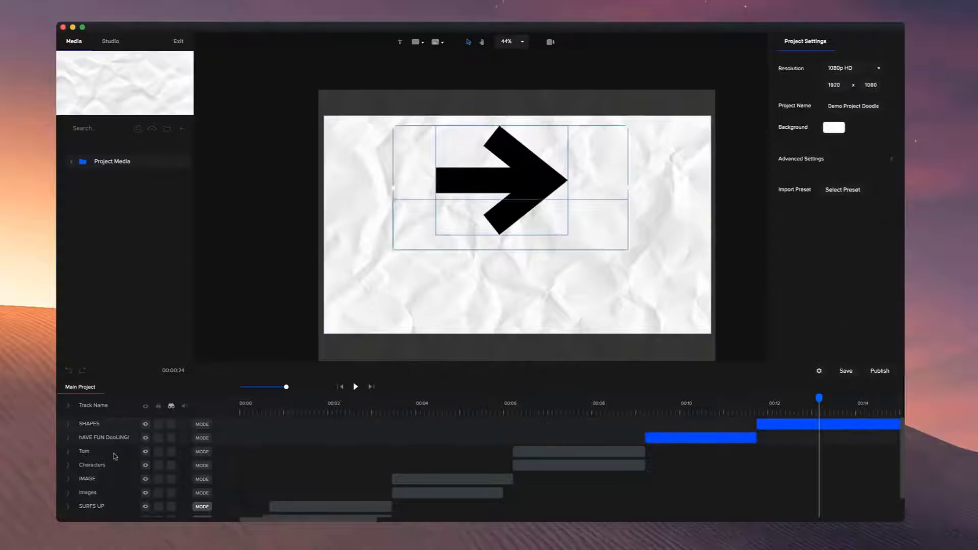
left_click(114, 453, "shift")
left_click(112, 494, "shift")
left_click(112, 480, "shift")
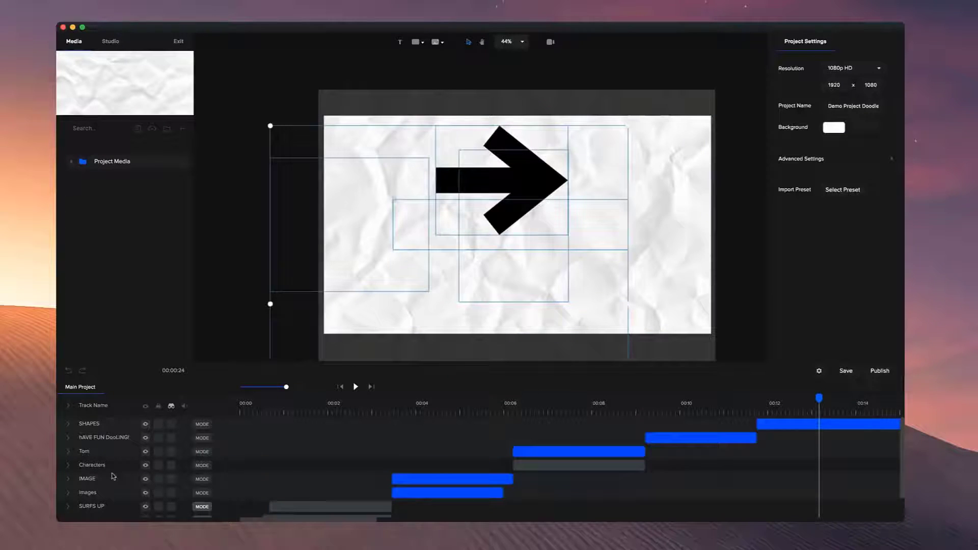
left_click(115, 469, "shift")
Scrub the preview around 00:04, 00:05 and 00:10 to check the clip sequence
left_click(542, 408)
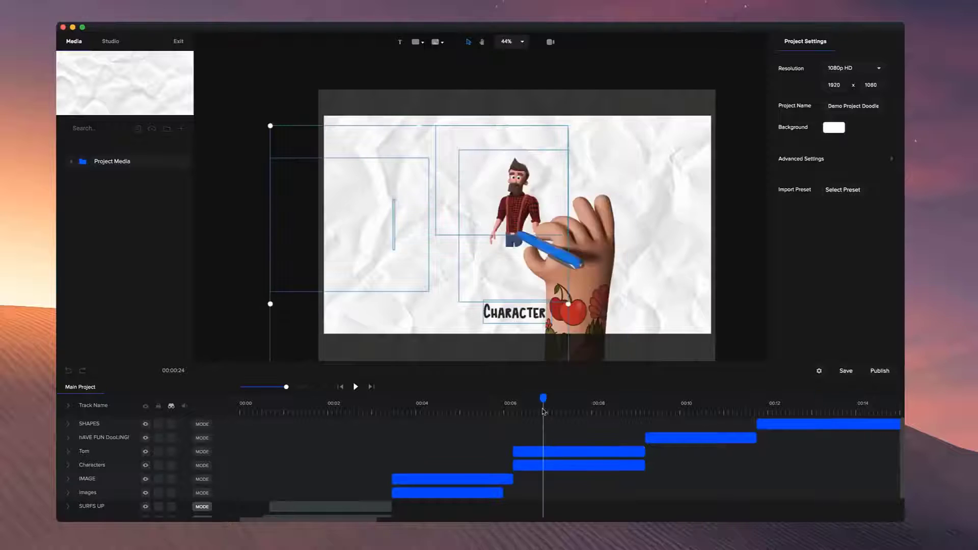
left_click(462, 408)
left_click(640, 405)
left_click(700, 407)
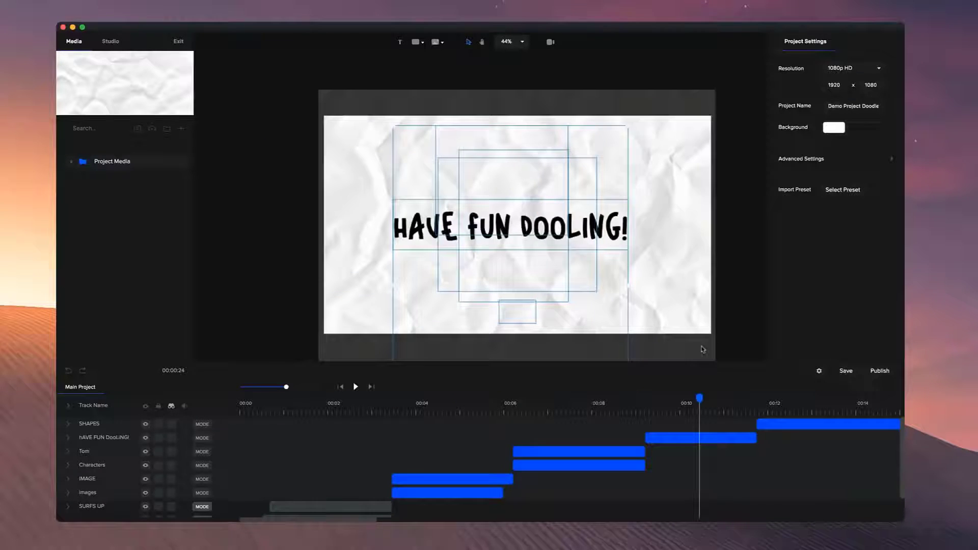
Deselect all the timeline clips
left_click(730, 288)
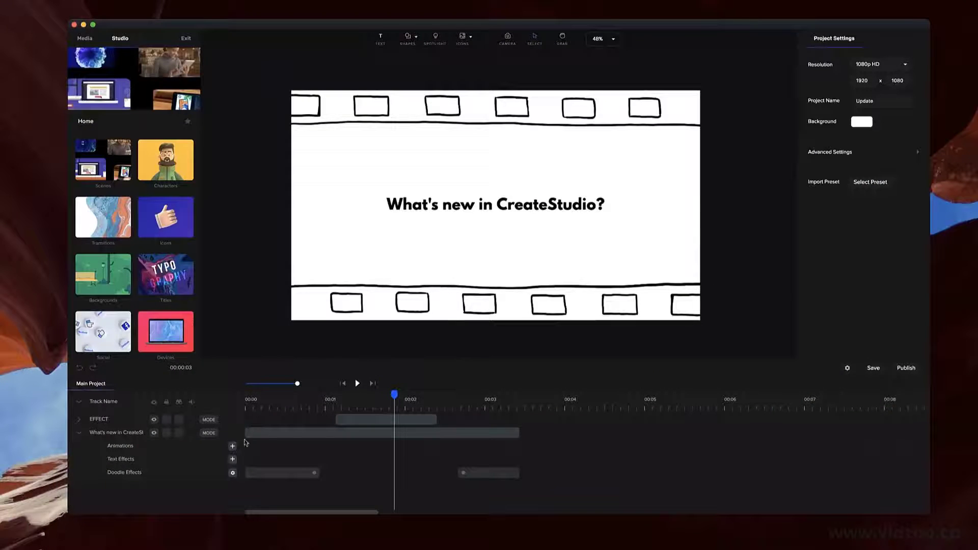
Open the title's doodle settings in path-editing mode and clear the existing path
left_click(285, 399)
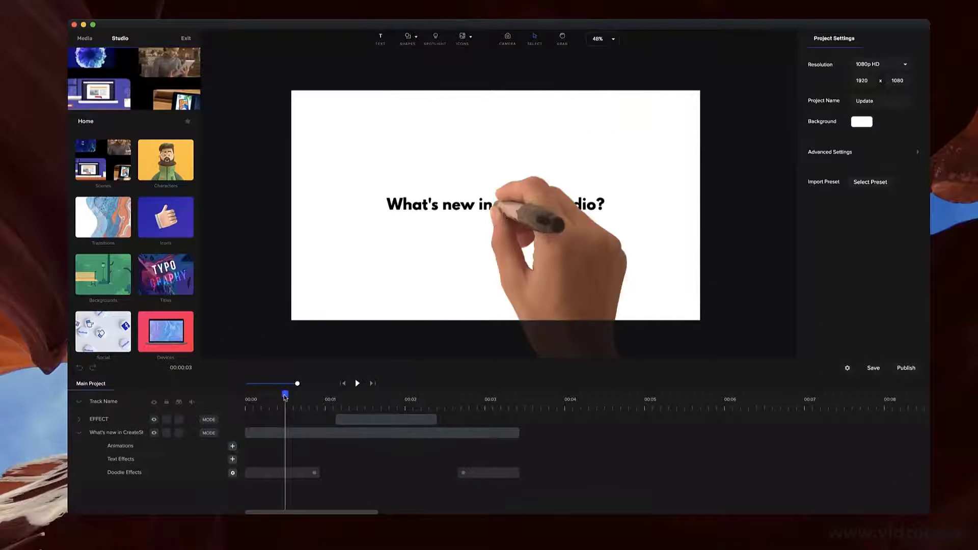
left_click(233, 473)
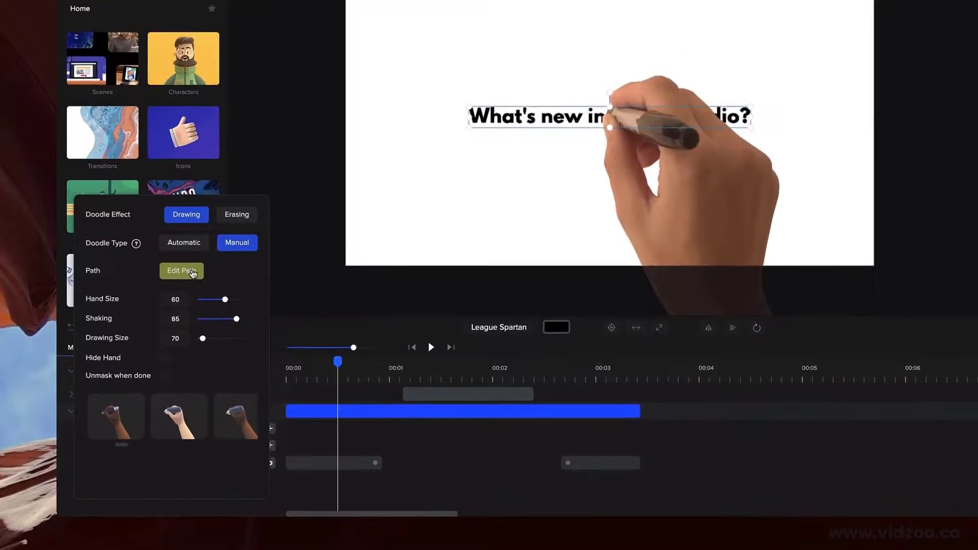
left_click(172, 325)
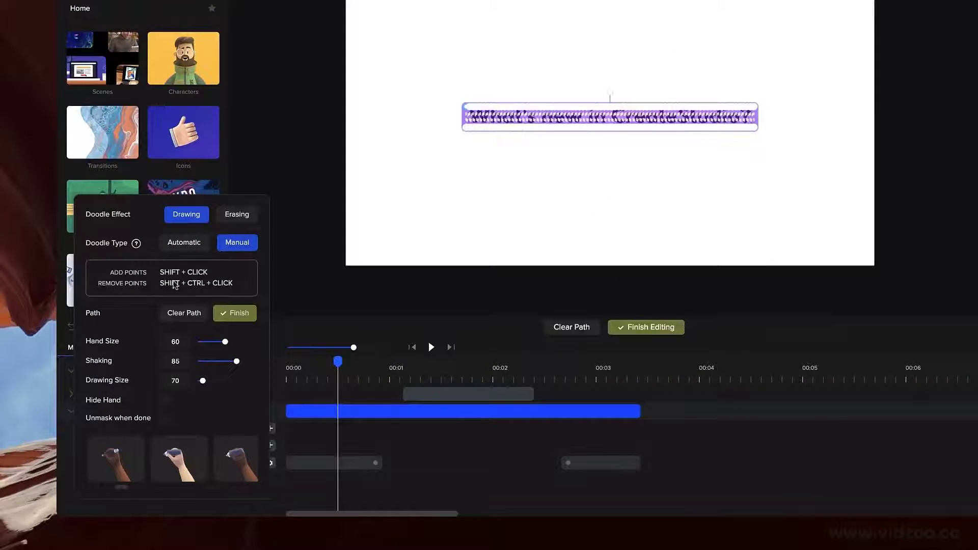
left_click(193, 322)
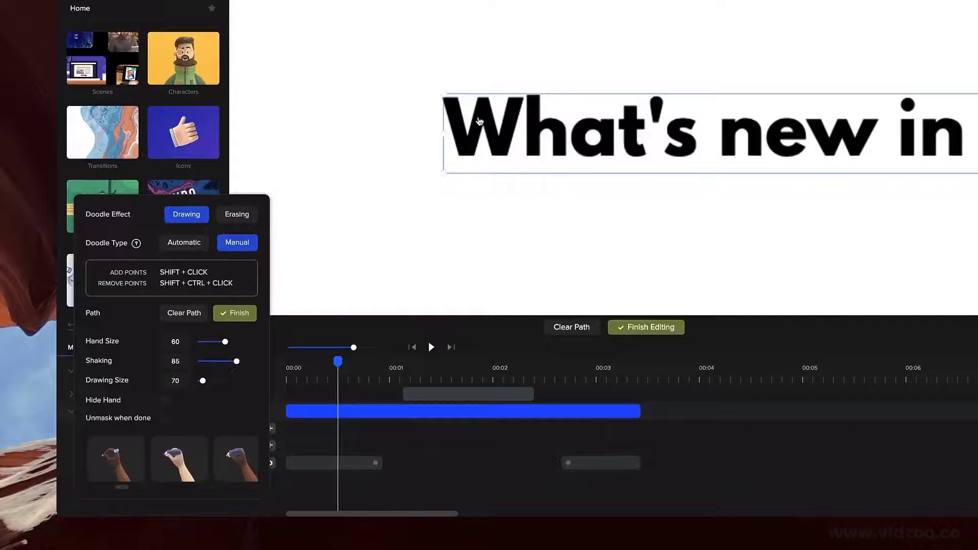
Trace a four-point path over the W, finish it, then set Doodle Type to Automatic
left_click(458, 151, "shift")
left_click(484, 101, "shift")
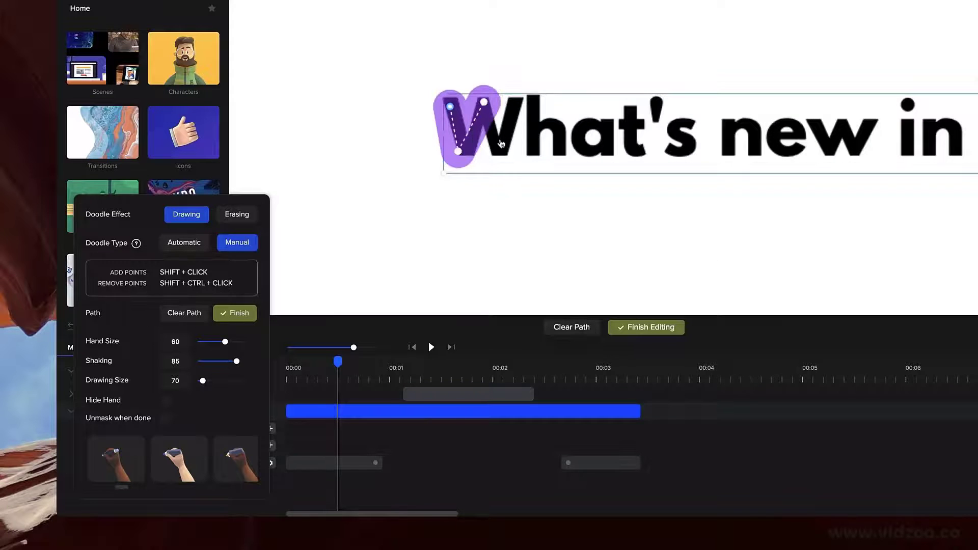
left_click(503, 144, "shift")
left_click(518, 100, "shift")
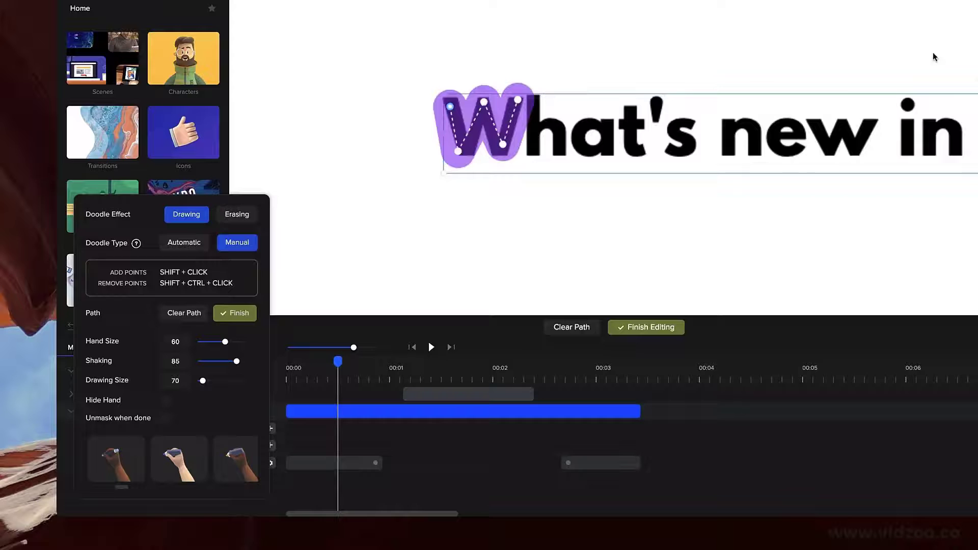
left_click(235, 313)
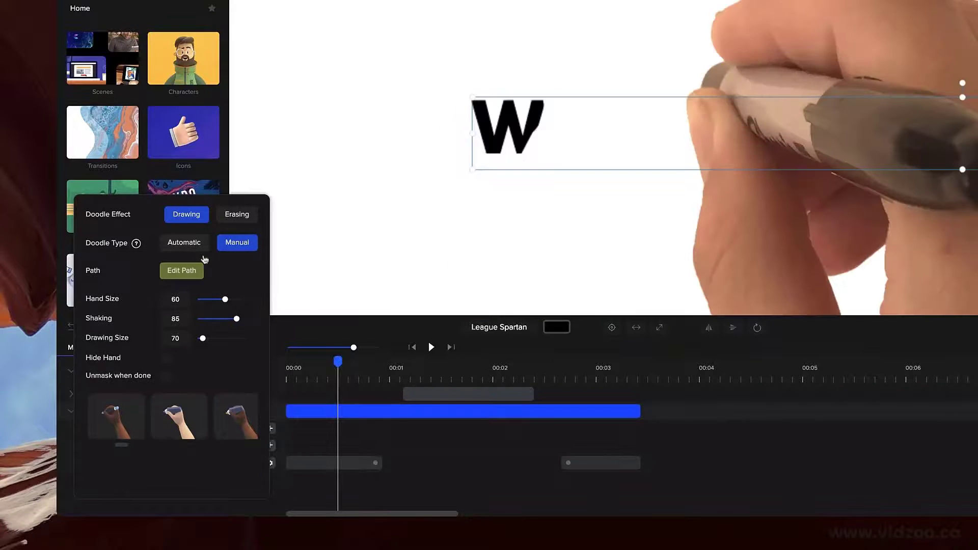
left_click(196, 245)
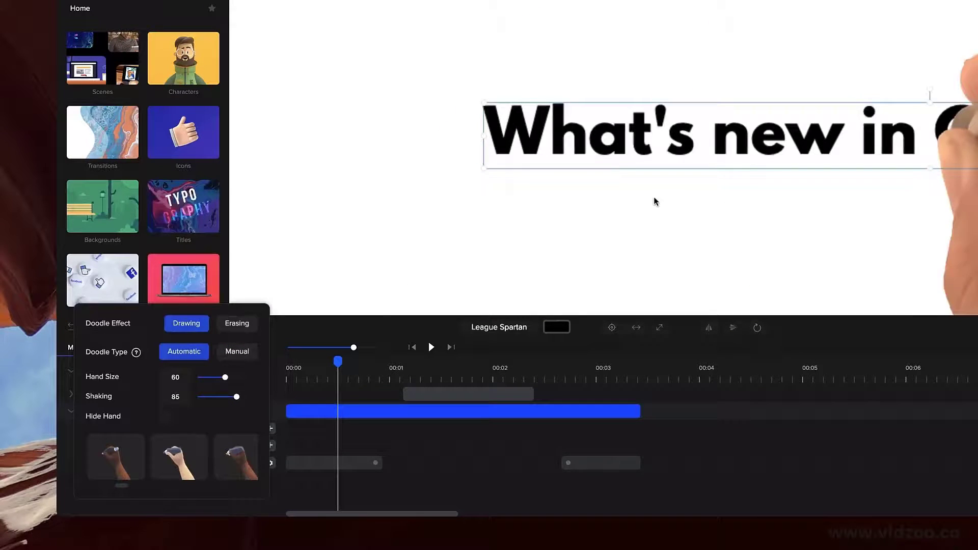
left_click(564, 190)
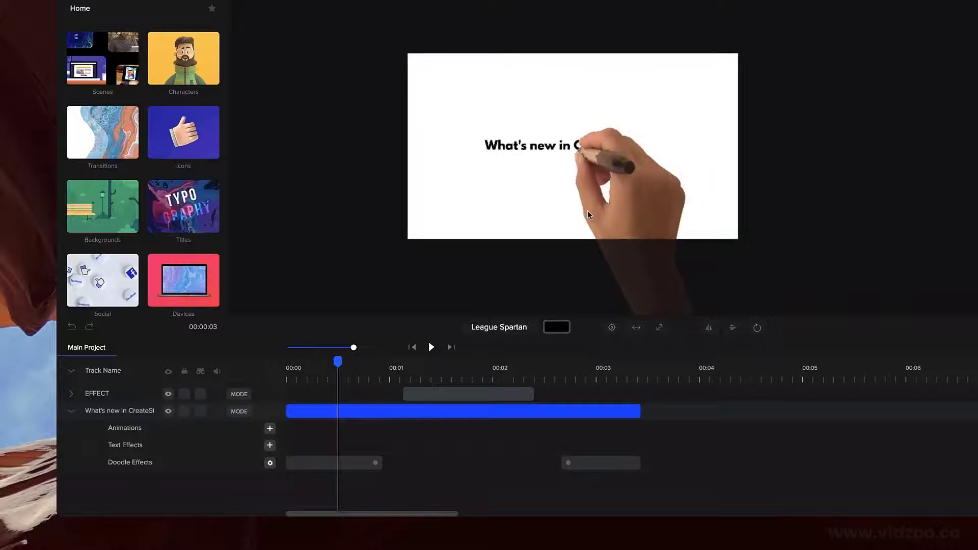
Set the title's second doodle effect to Erasing and preview it drawn then erased
left_click(366, 463)
left_click(270, 462)
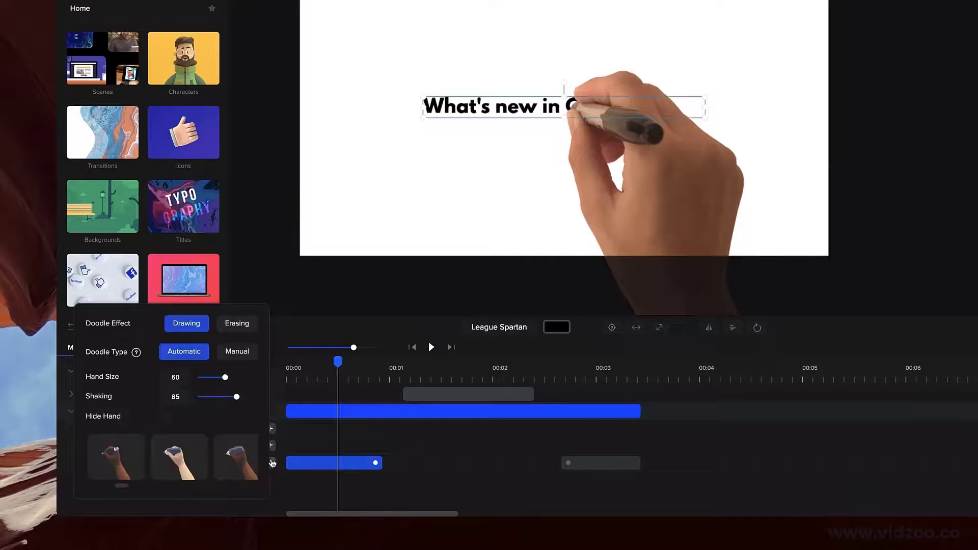
left_click(241, 327)
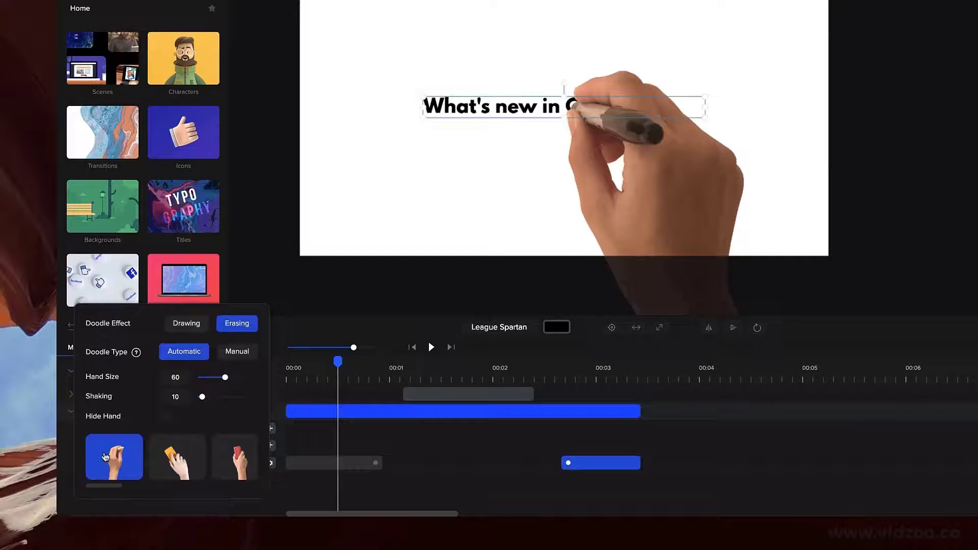
left_click_drag(117, 488, 130, 488)
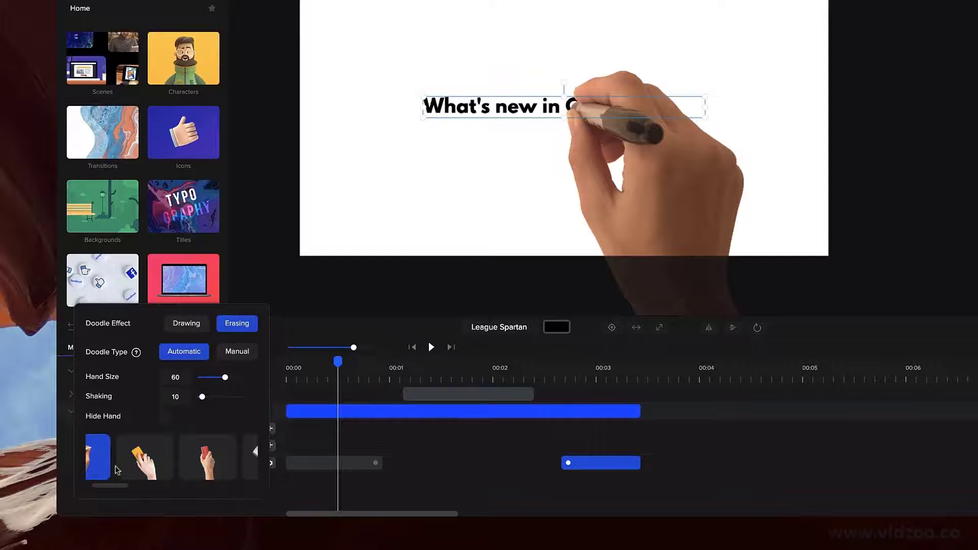
left_click_drag(115, 484, 219, 485)
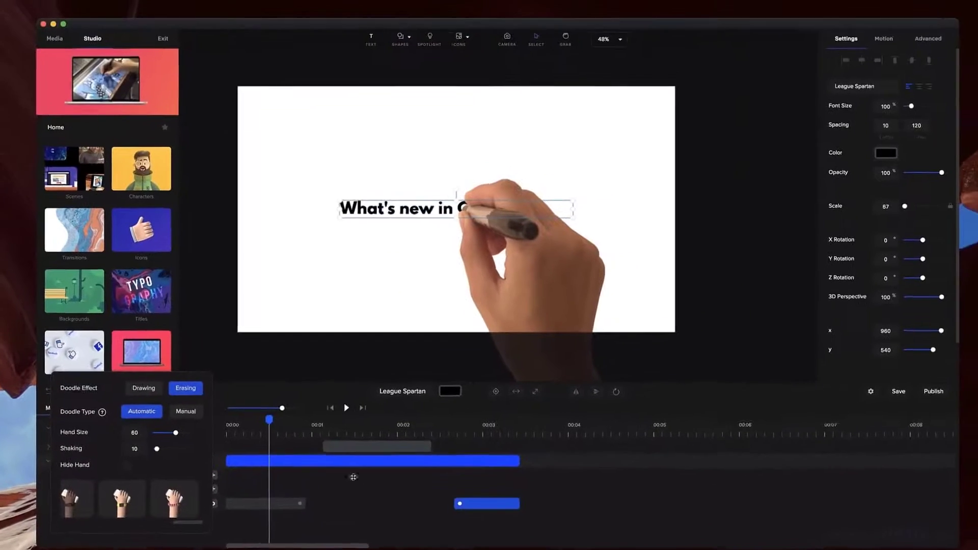
left_click(346, 407)
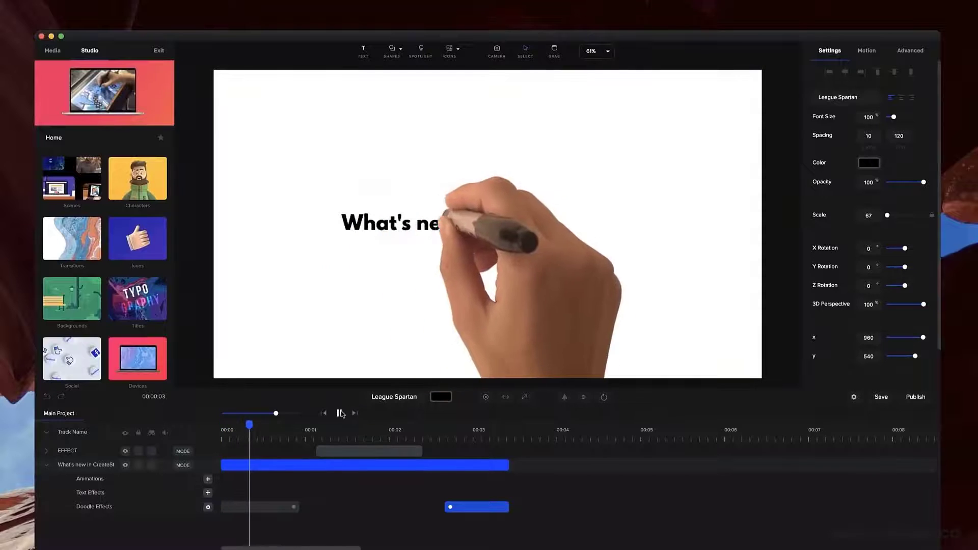
Give the erasing doodle the hand holding an orange eraser and replay the erase
left_click(460, 440)
left_click(208, 506)
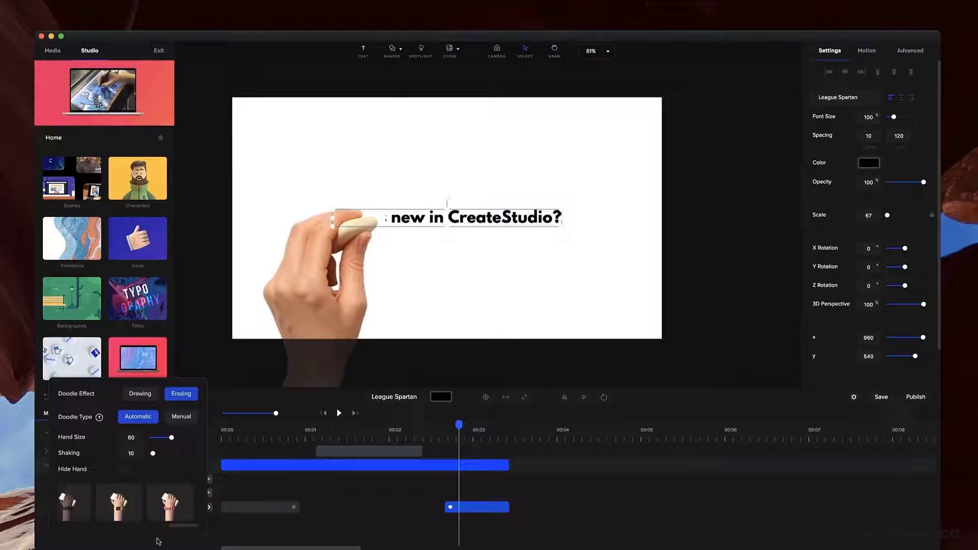
scroll(184, 531, "left", 5)
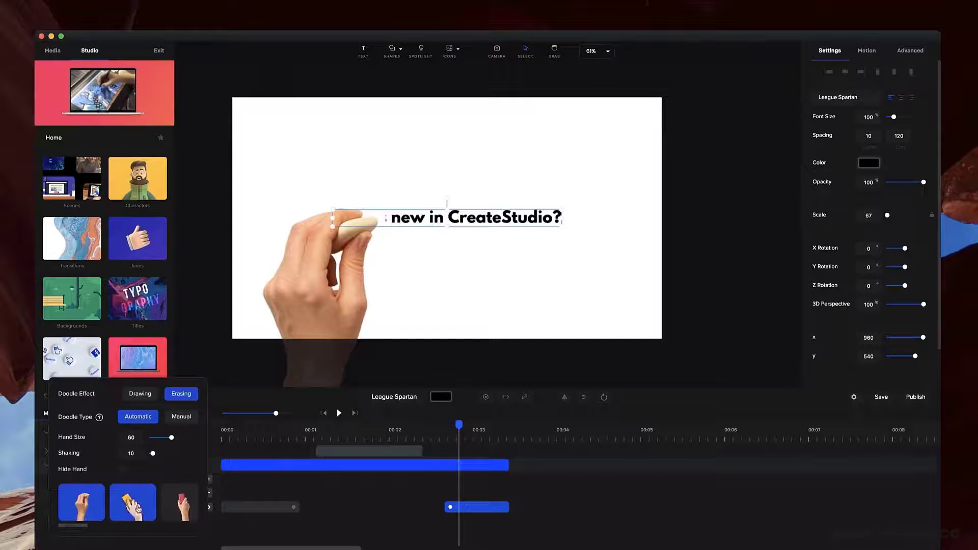
left_click(132, 503)
left_click_drag(451, 423, 436, 425)
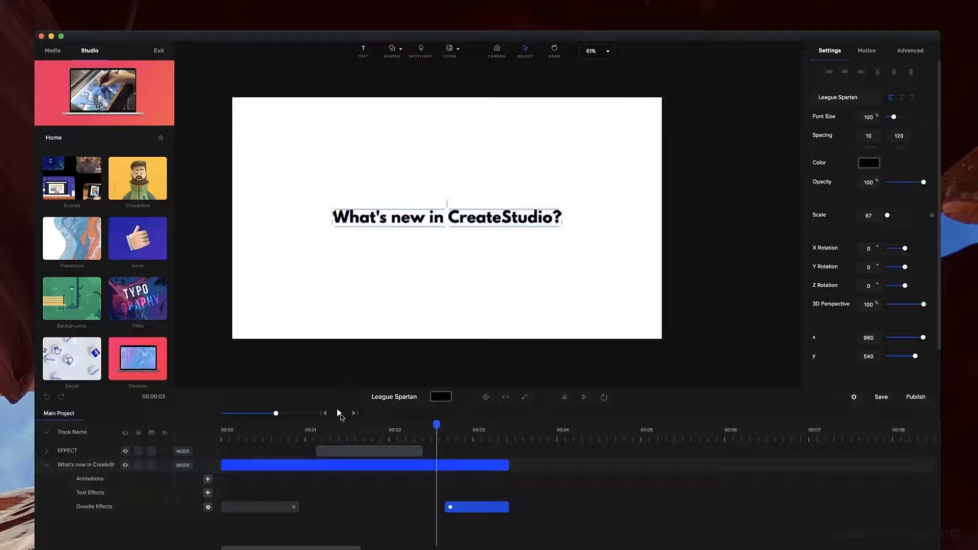
left_click(339, 413)
left_click(493, 358)
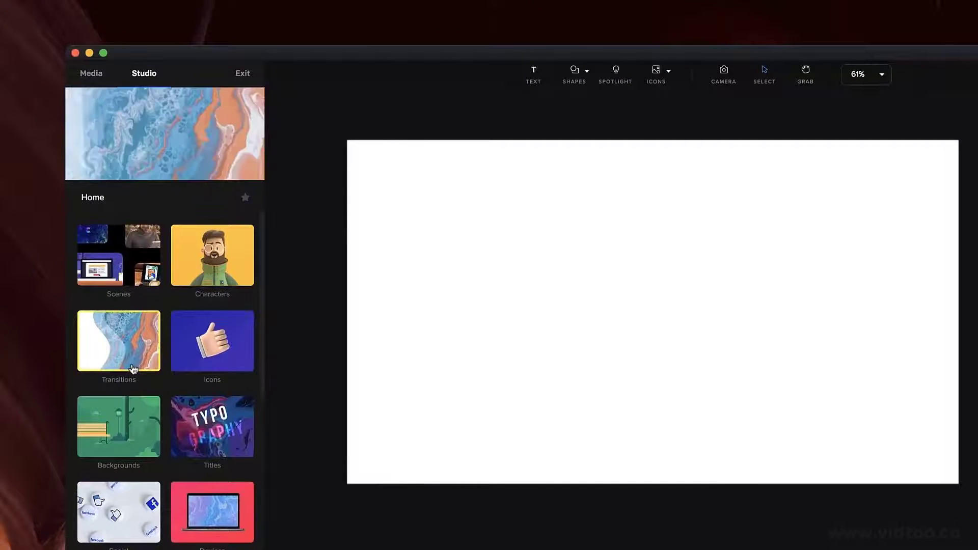
Browse the Emoji > Classic set in the library, then return to the home categories
scroll(148, 413, "down", 2)
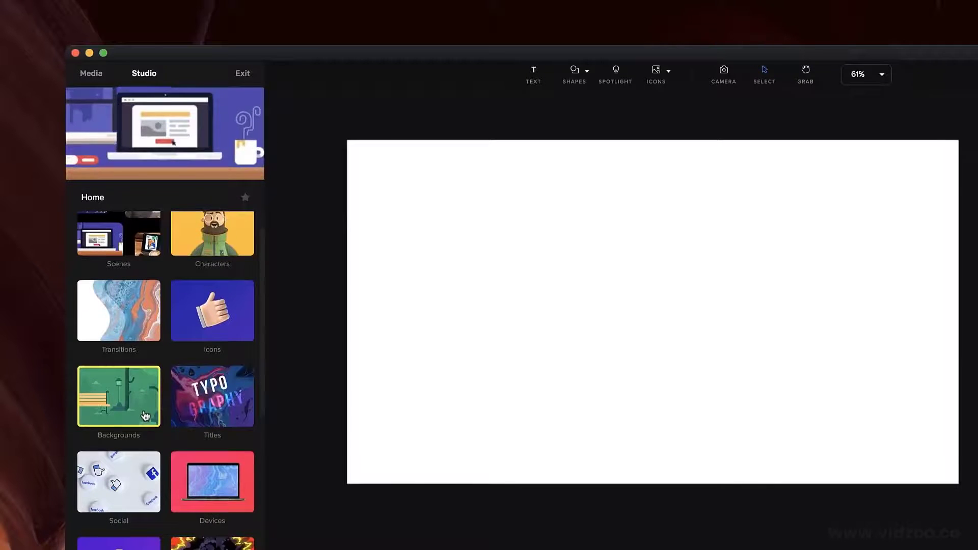
scroll(148, 412, "down", 1)
left_click(141, 495)
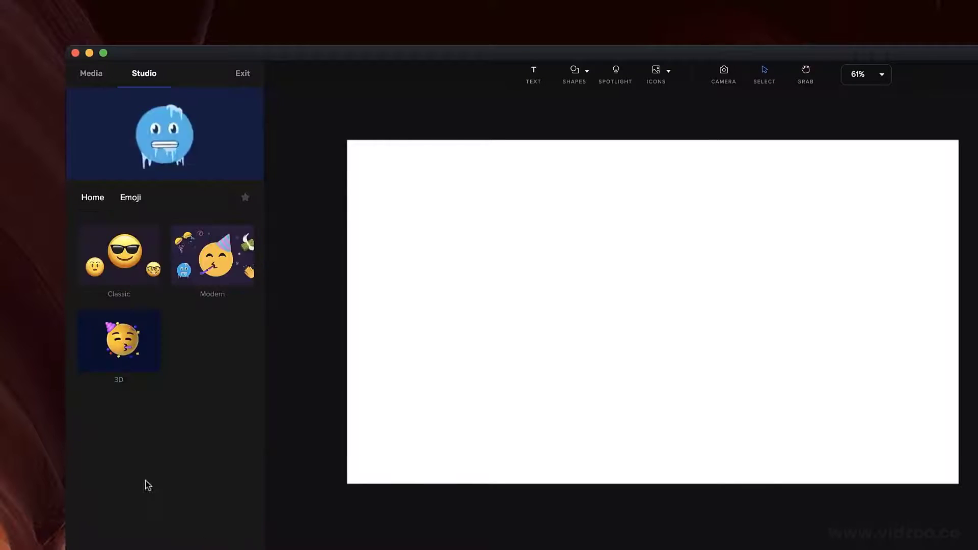
left_click(122, 283)
scroll(122, 316, "down", 1)
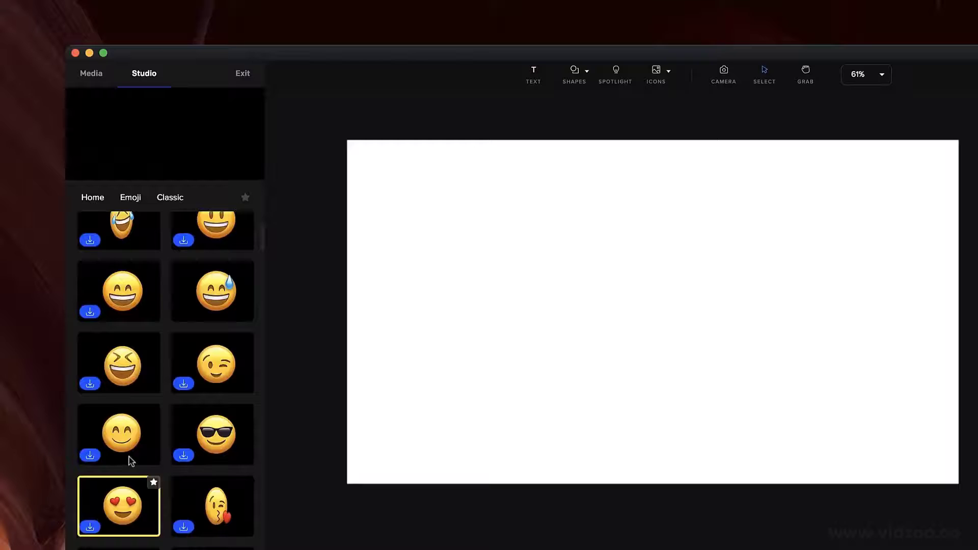
scroll(122, 327, "up", 3)
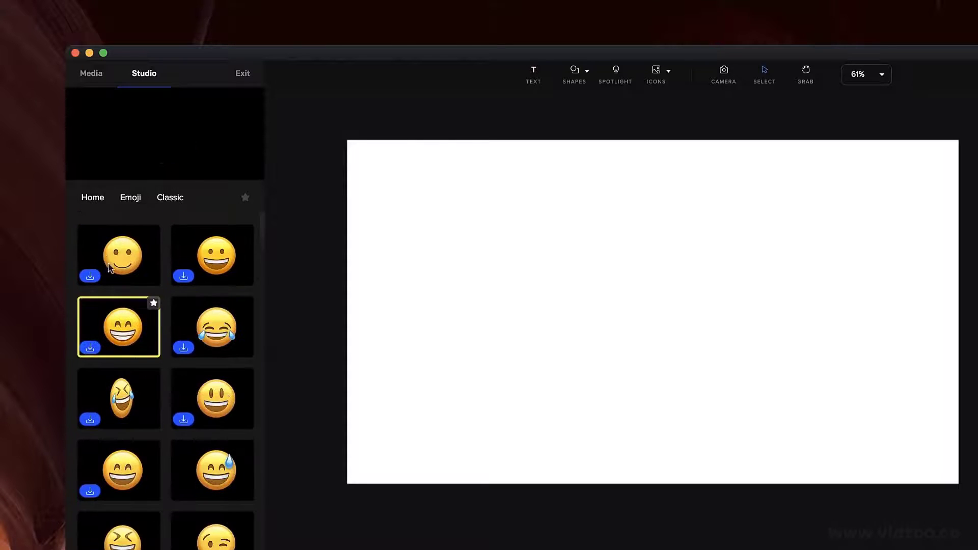
left_click(102, 197)
scroll(158, 402, "down", 3)
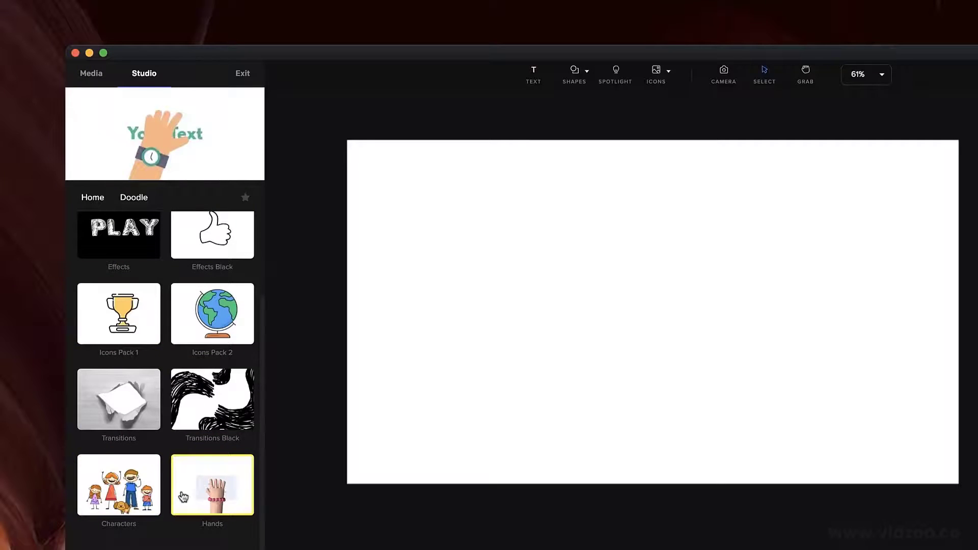
Open the Doodle Hands pack and drag Hand 11 and image onto the canvas
left_click(214, 496)
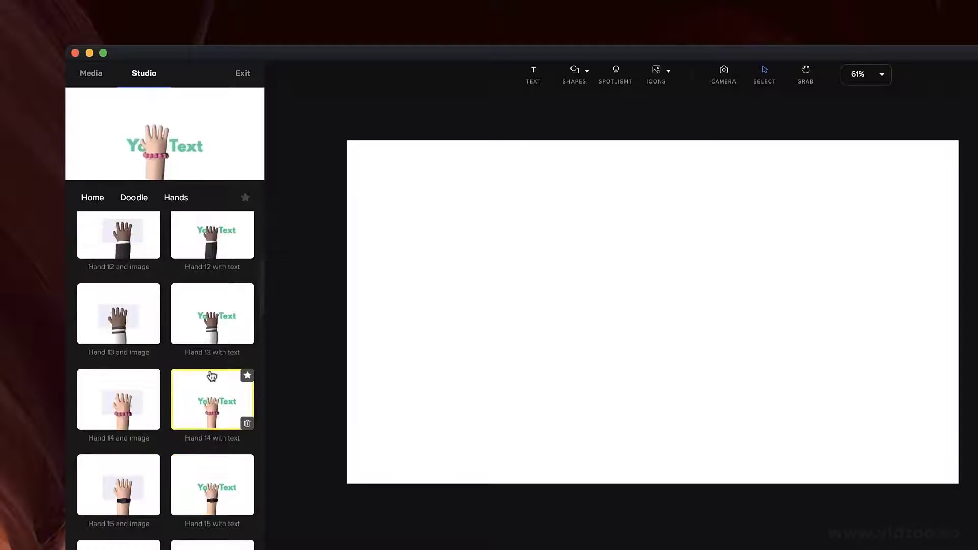
scroll(210, 379, "down", 8)
scroll(211, 380, "down", 10)
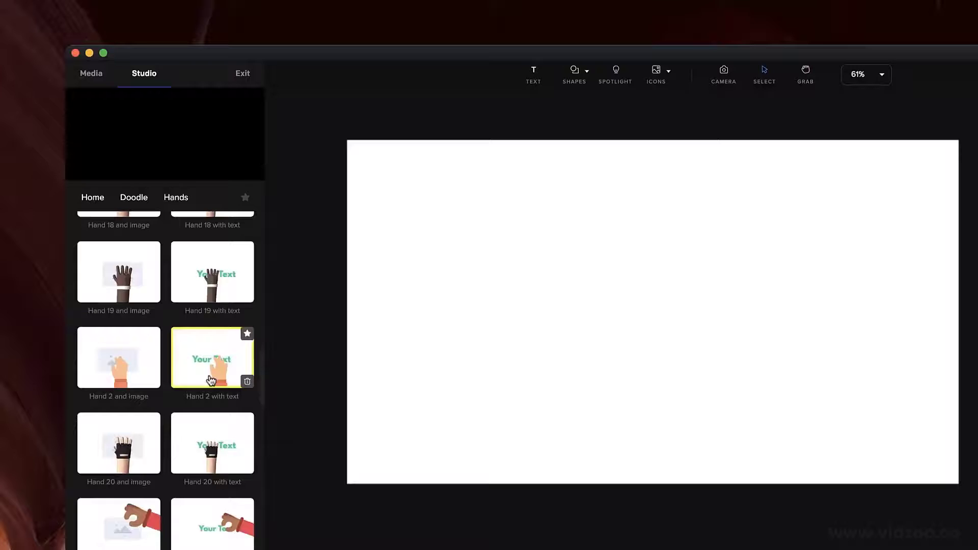
scroll(205, 395, "down", 3)
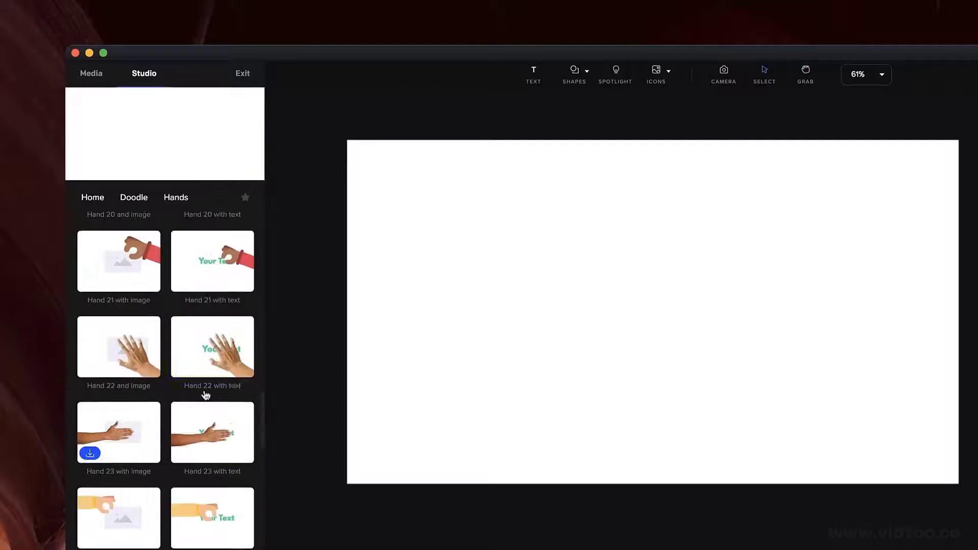
scroll(205, 395, "up", 6)
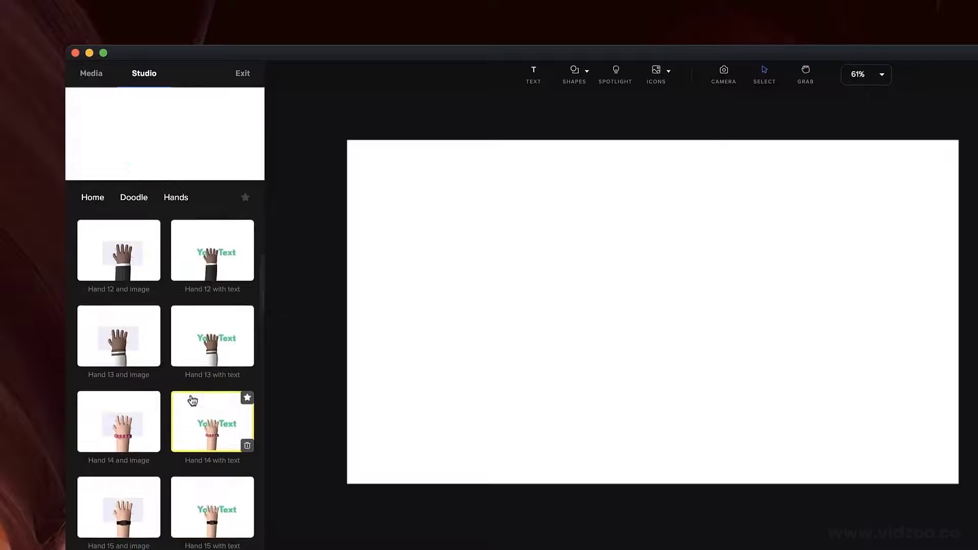
scroll(186, 410, "down", 3)
scroll(182, 414, "up", 6)
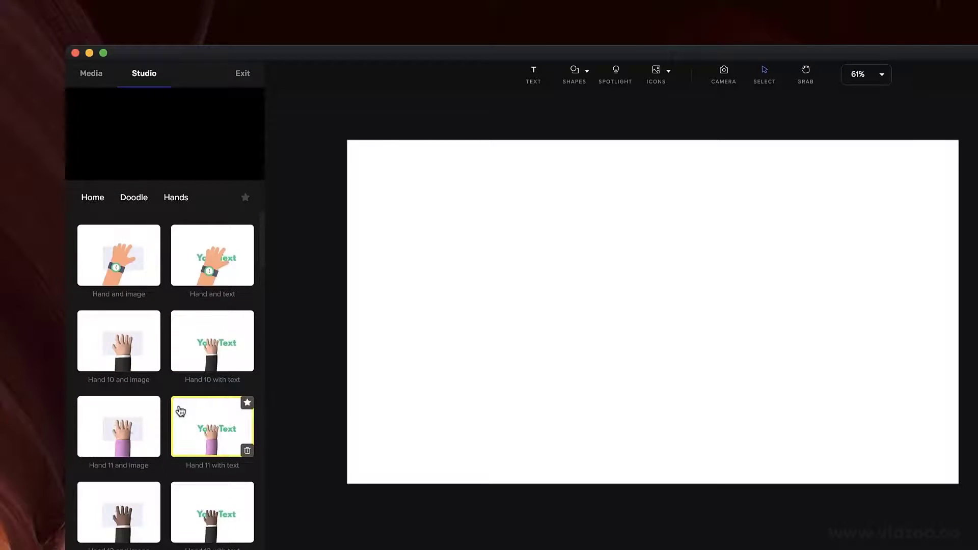
left_click_drag(106, 424, 582, 328)
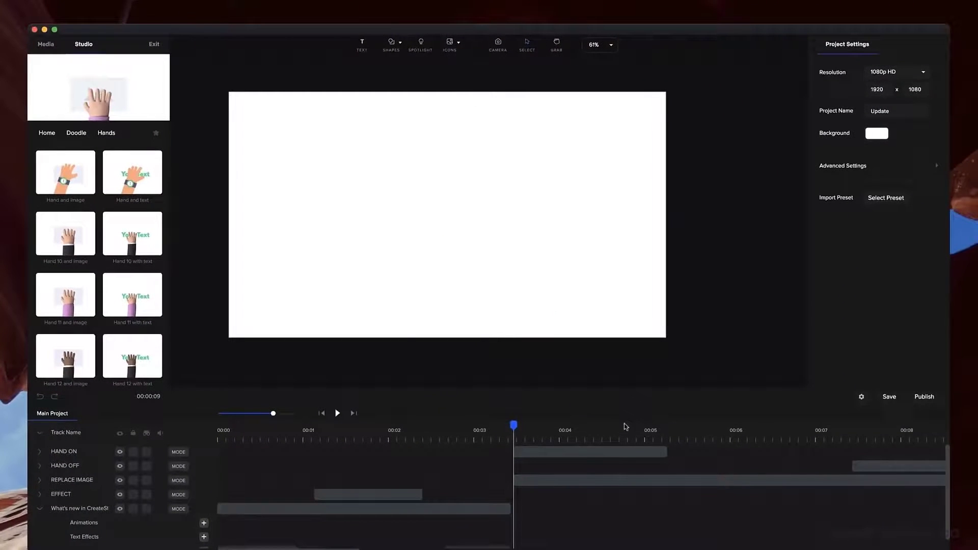
Preview the hand-placed image scene, scrubbing between the eraser hand and the hand image
left_click(626, 430)
left_click(505, 429)
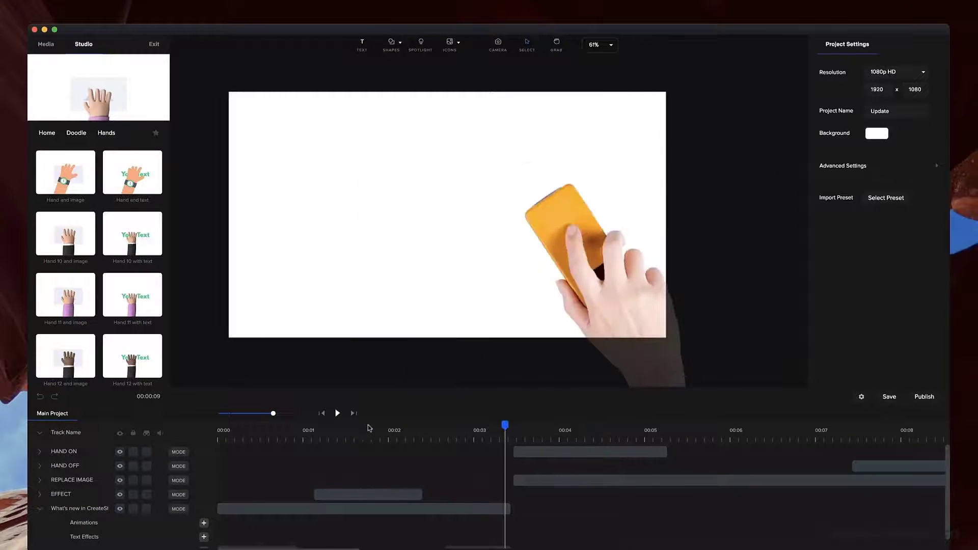
left_click(338, 413)
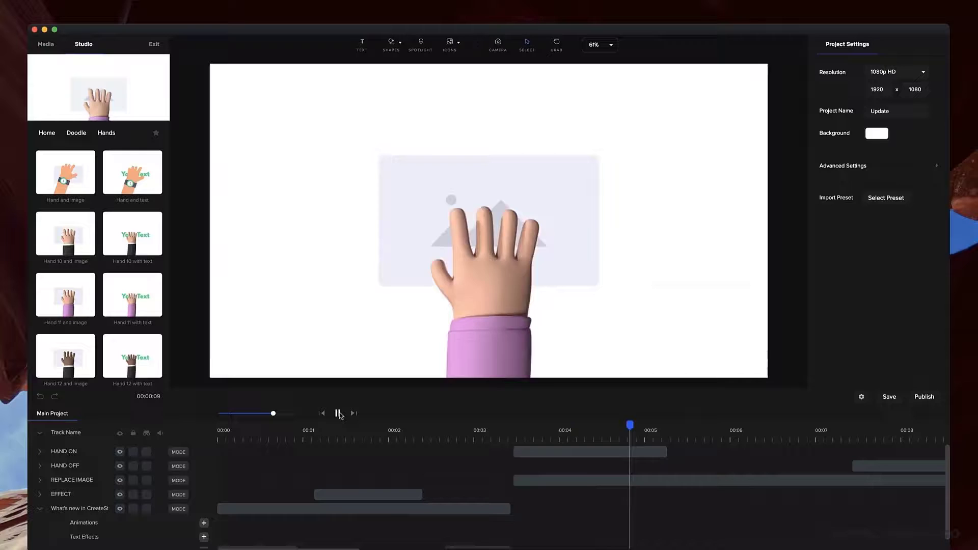
left_click(338, 413)
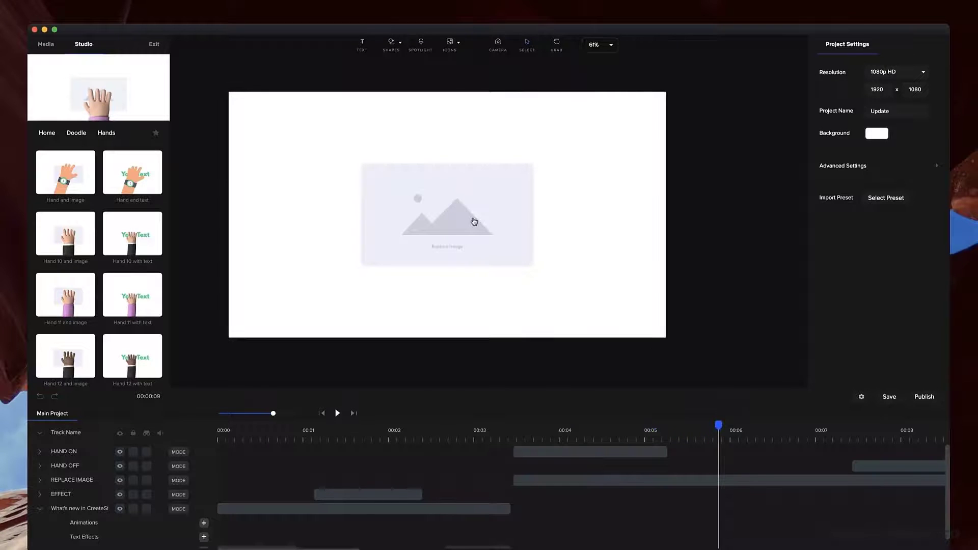
Swap the image placeholder for the Illustration from Project Media and play it back
left_click(474, 221)
left_click(408, 398)
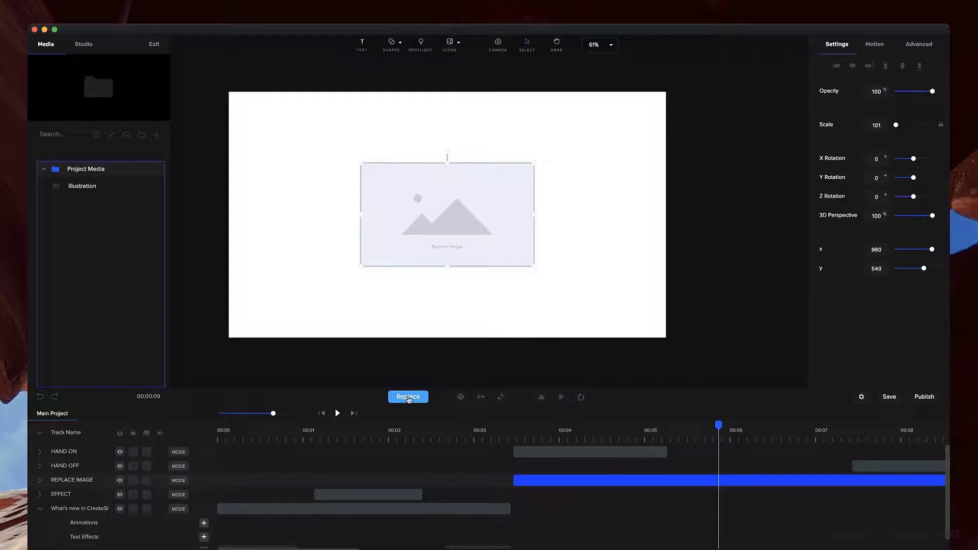
left_click(83, 186)
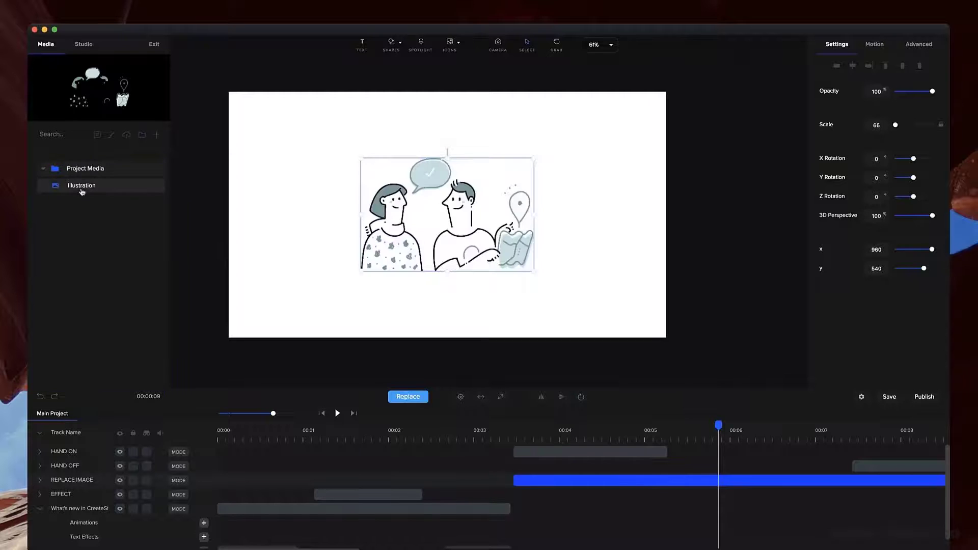
left_click(497, 432)
left_click(337, 414)
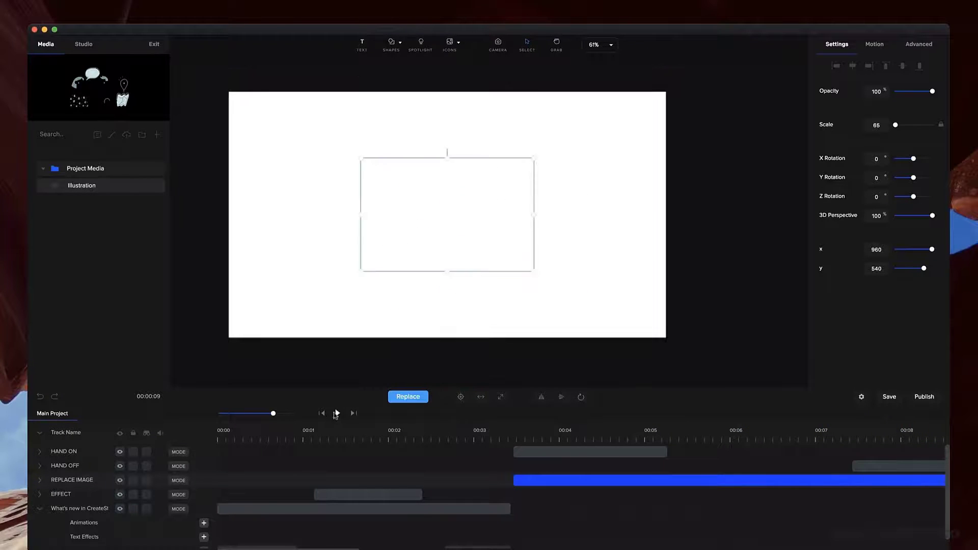
Select the title's doodle effect clip and move to the nine-second mark on a one-minute timeline
scroll(468, 528, "down", 1)
left_click(469, 542)
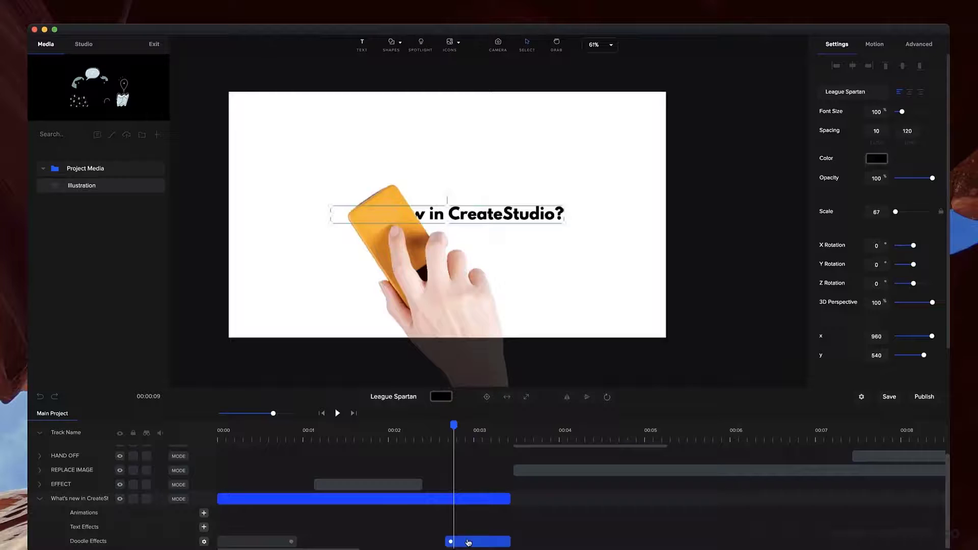
left_click(634, 438)
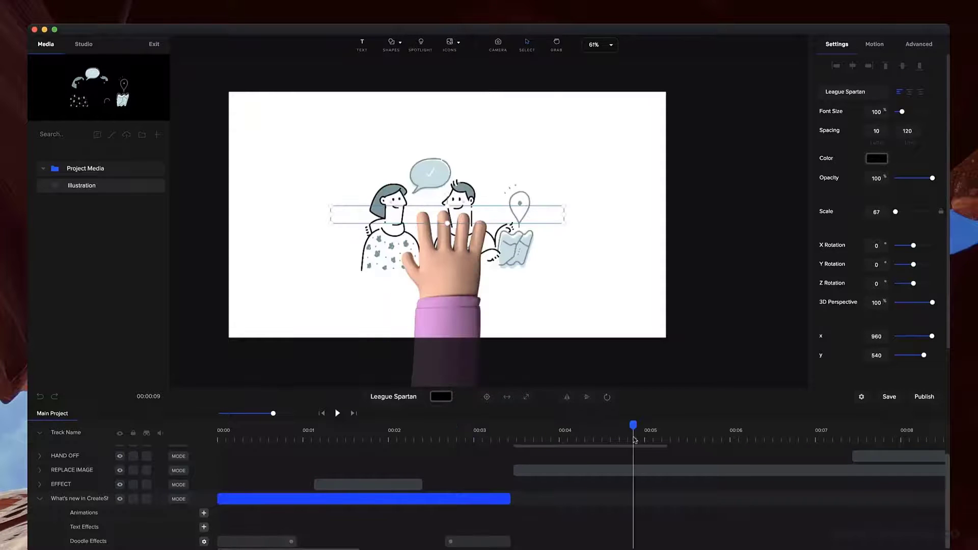
left_click_drag(271, 416, 246, 417)
left_click(321, 441)
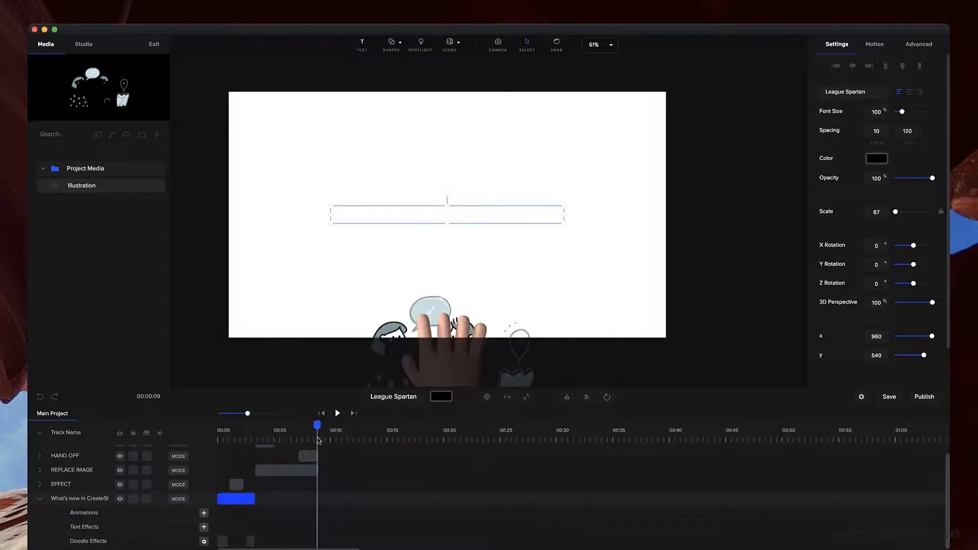
Search the shapes library for 'Createst' and add the logo shape to the canvas
left_click(401, 51)
left_click(394, 75)
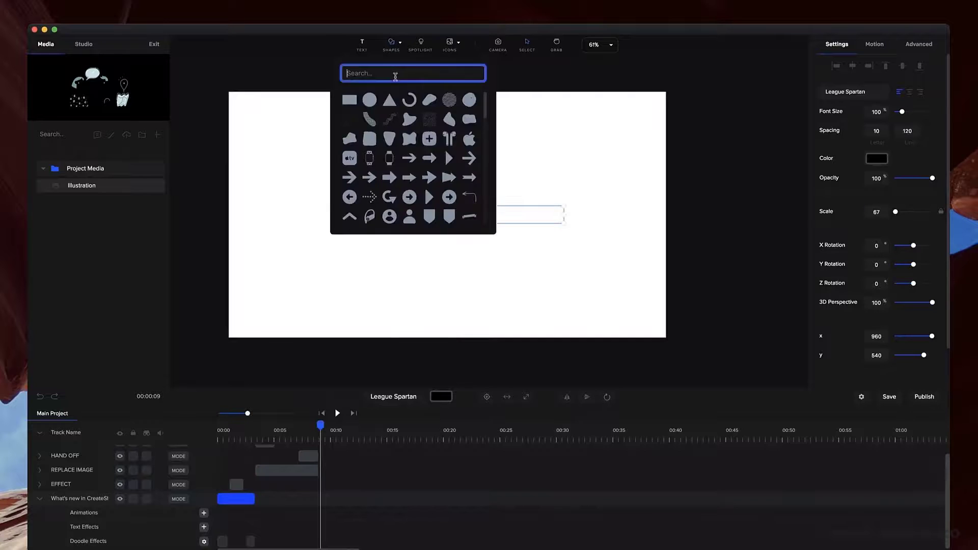
type("Creat")
type("est")
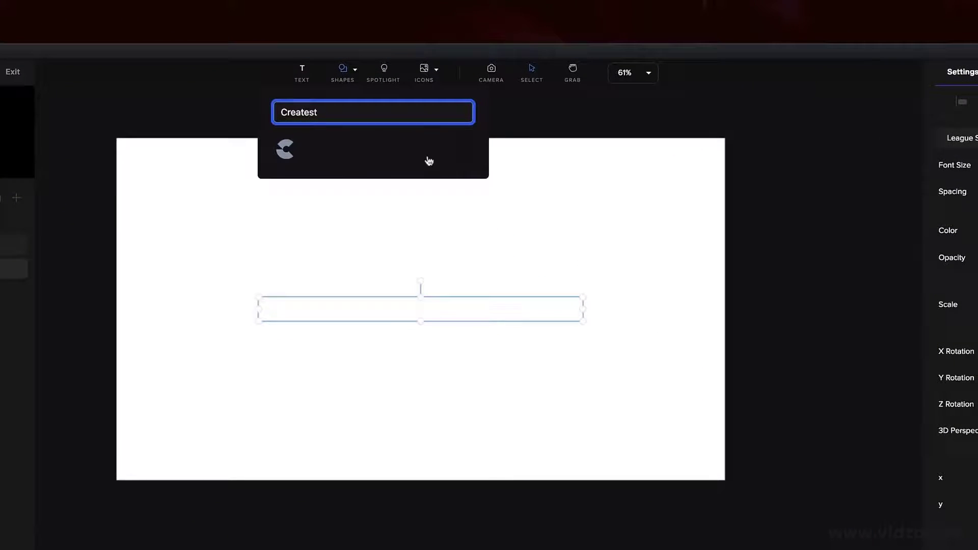
left_click(285, 148)
Fill the logo black (#000000), shrink and centre it, and expand its track's effect rows
left_click(820, 135)
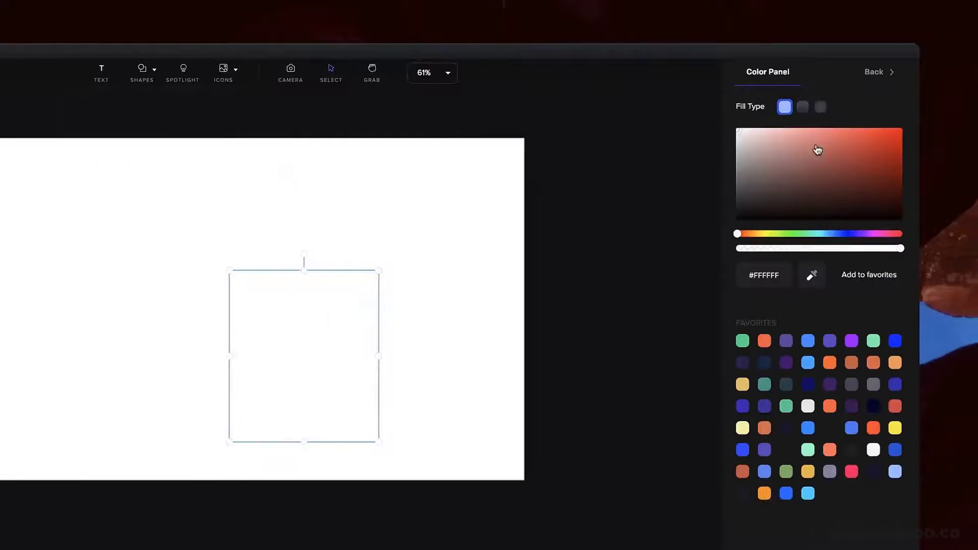
mouse_move(776, 188)
left_mouse_down()
mouse_move(372, 422)
mouse_move(350, 422)
mouse_move(320, 338)
left_mouse_up()
left_click(266, 525)
scroll(415, 247, "up", 1)
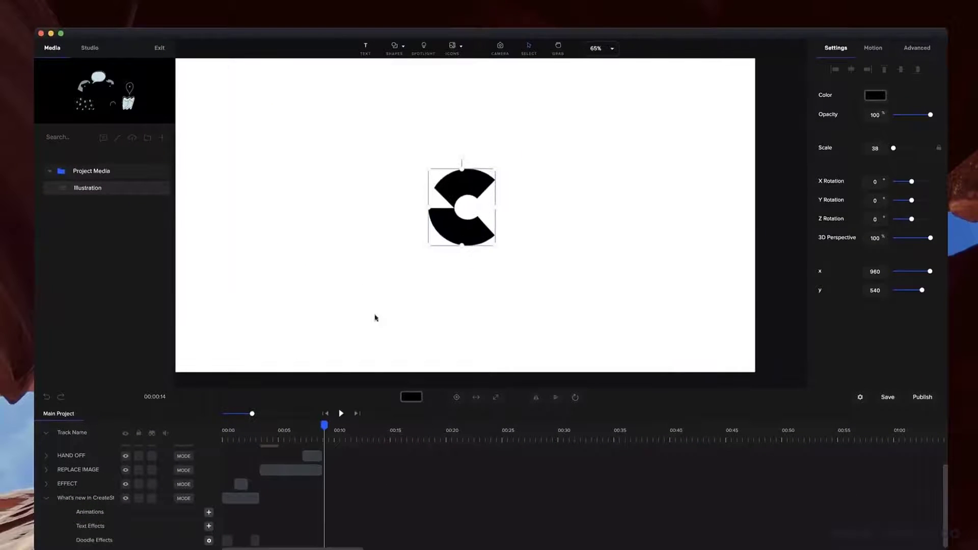
scroll(336, 453, "up", 2)
left_click(47, 453)
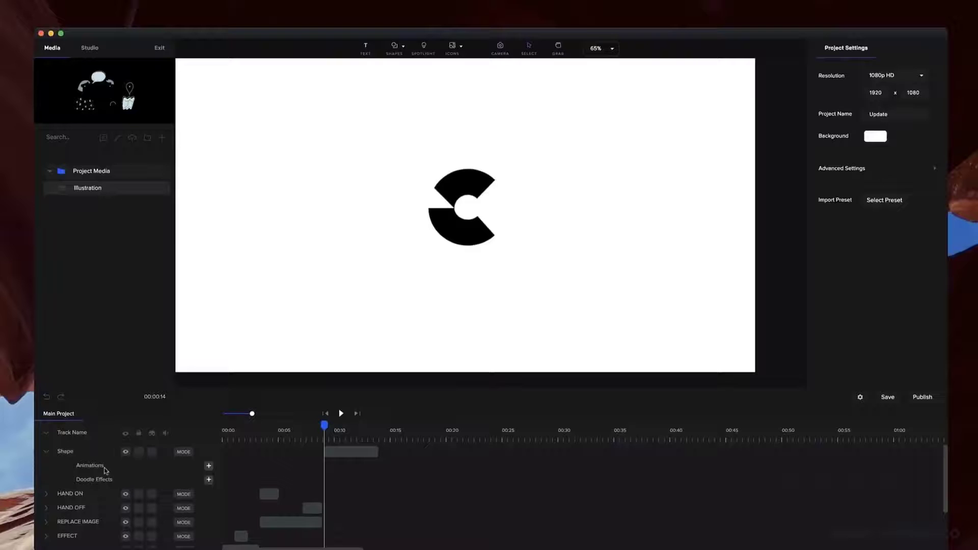
Give the logo a shortened Drawing doodle effect with the hand hidden
left_click(209, 479)
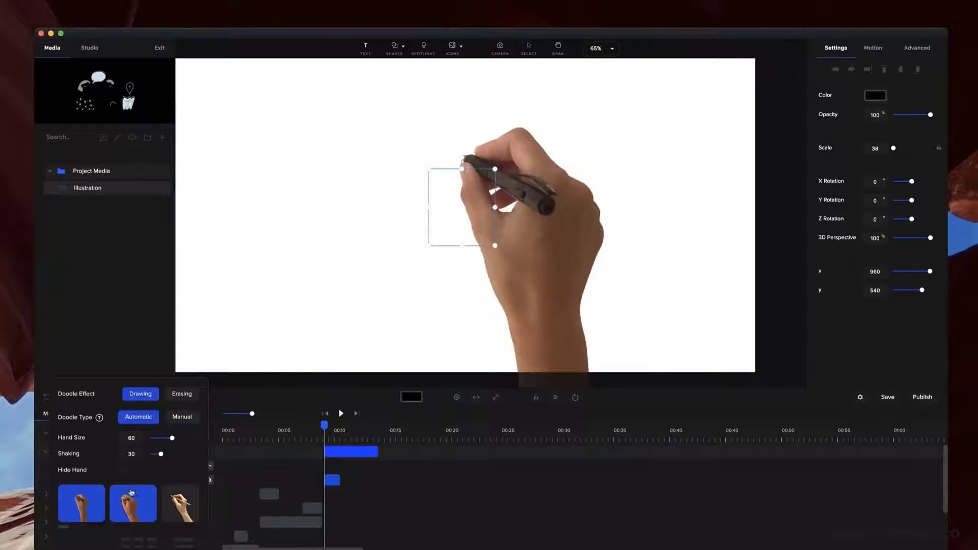
left_click(123, 472)
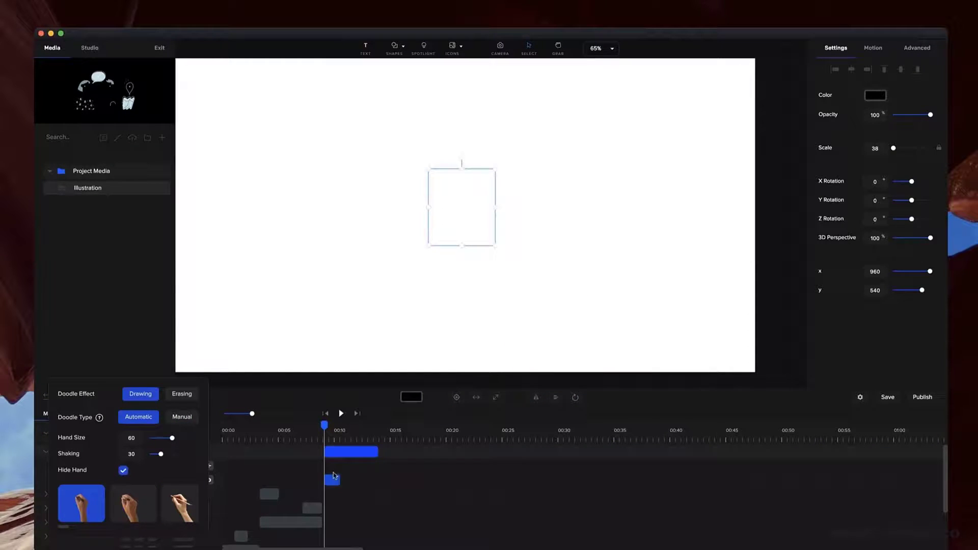
left_click_drag(338, 479, 329, 485)
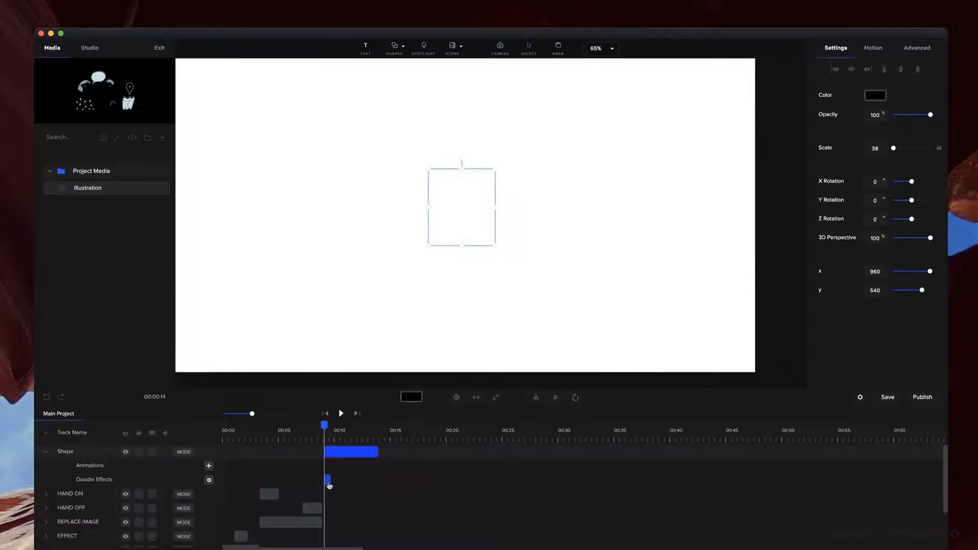
Add a later-starting Erasing doodle effect with hidden hand to the logo and play the animation
left_click(209, 479)
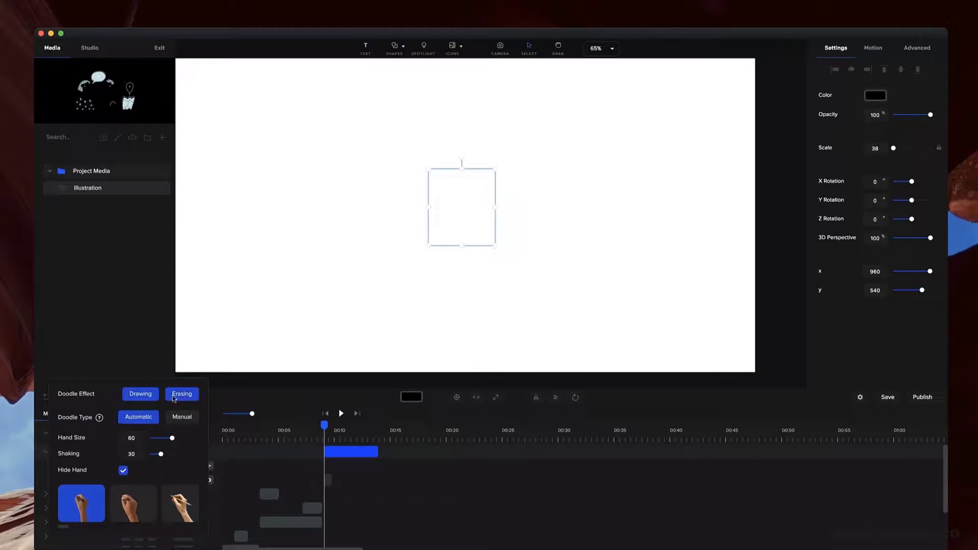
left_click(175, 395)
left_click(83, 417)
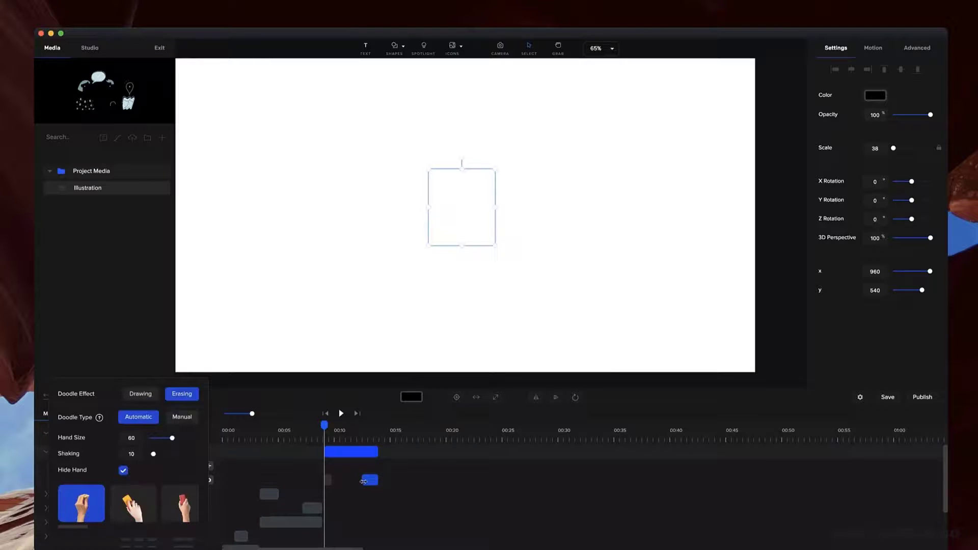
left_click_drag(363, 481, 363, 453)
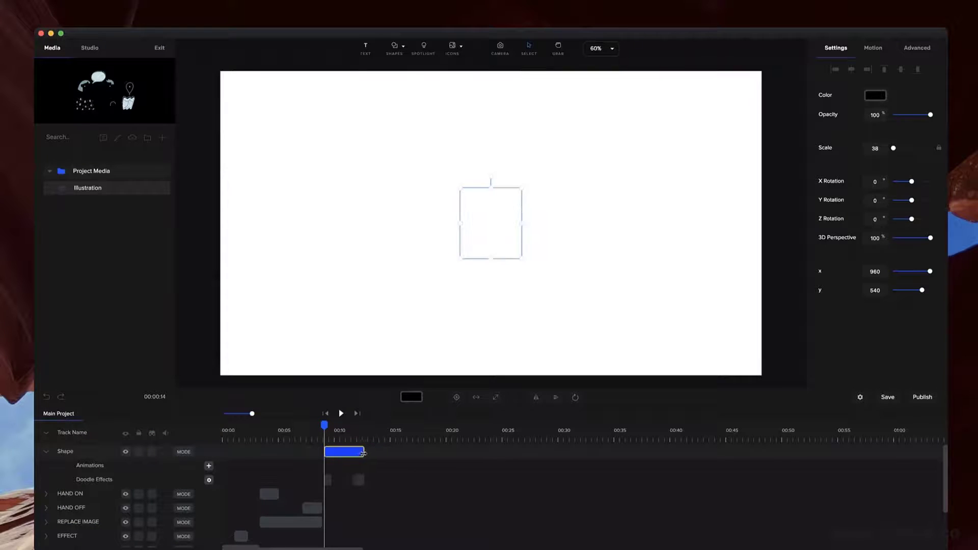
scroll(389, 472, "down", 2)
key("space")
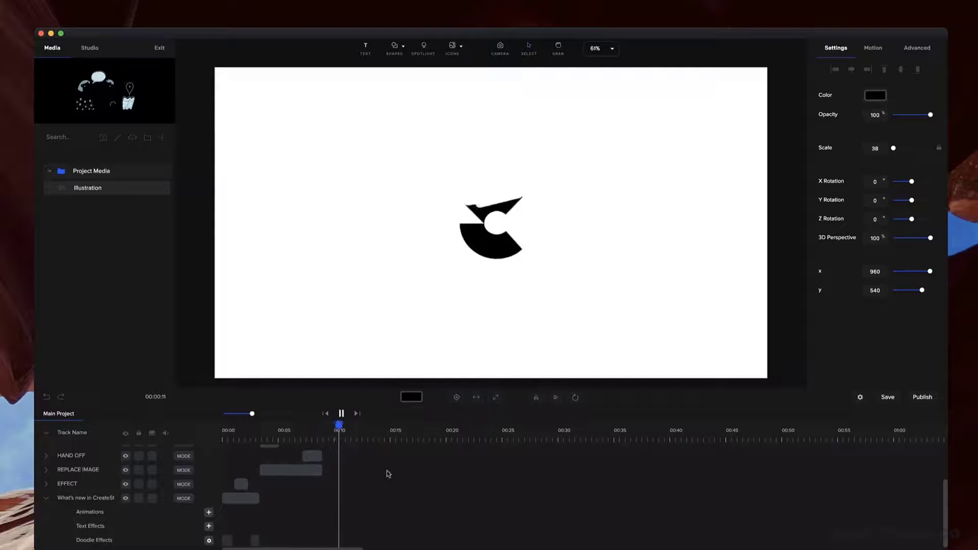
left_click(548, 273)
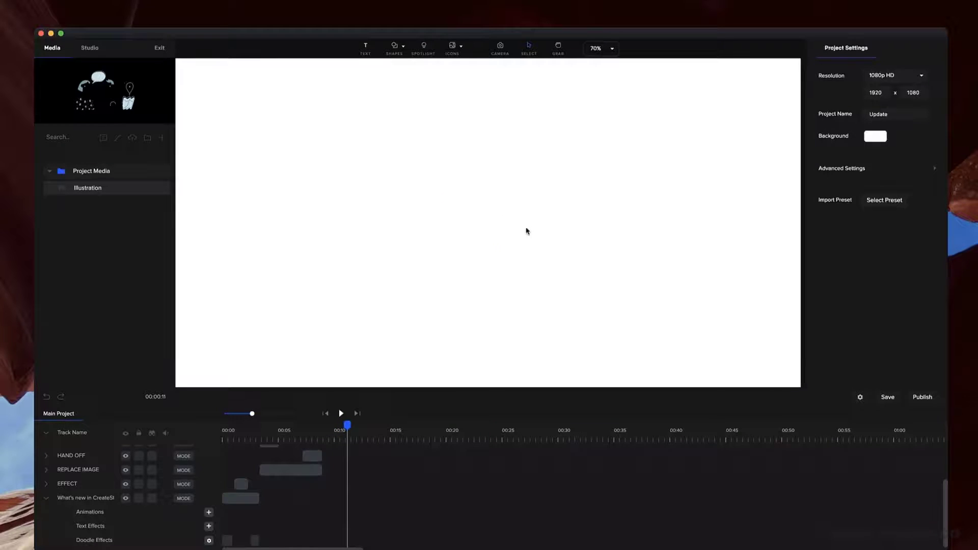
scroll(513, 246, "down", 2)
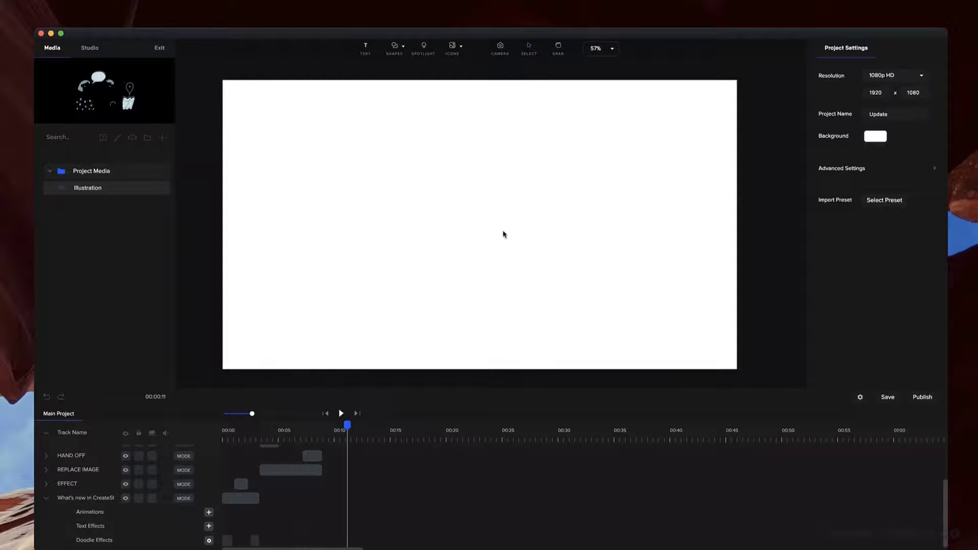
Rewind near the start and browse the Studio library's Doodle collections: Arrows, Effects, Icons Pack, Transitions
mouse_move(320, 433)
left_mouse_down()
mouse_move(223, 425)
mouse_move(239, 426)
left_mouse_up()
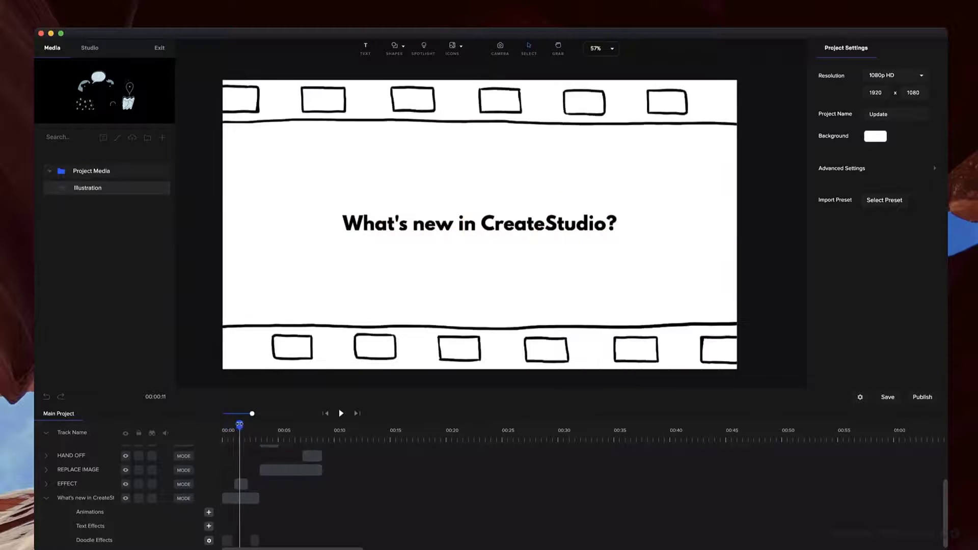
left_click(90, 48)
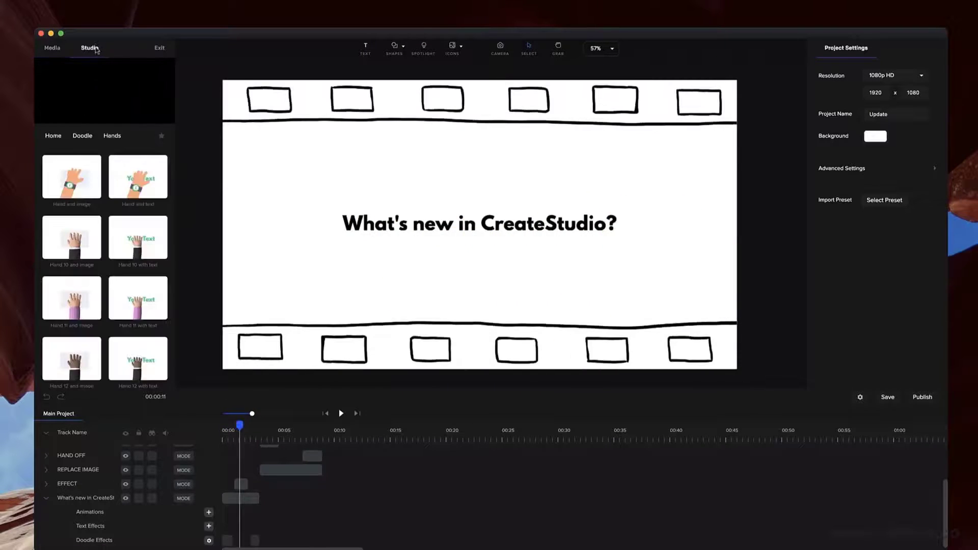
left_click(73, 143)
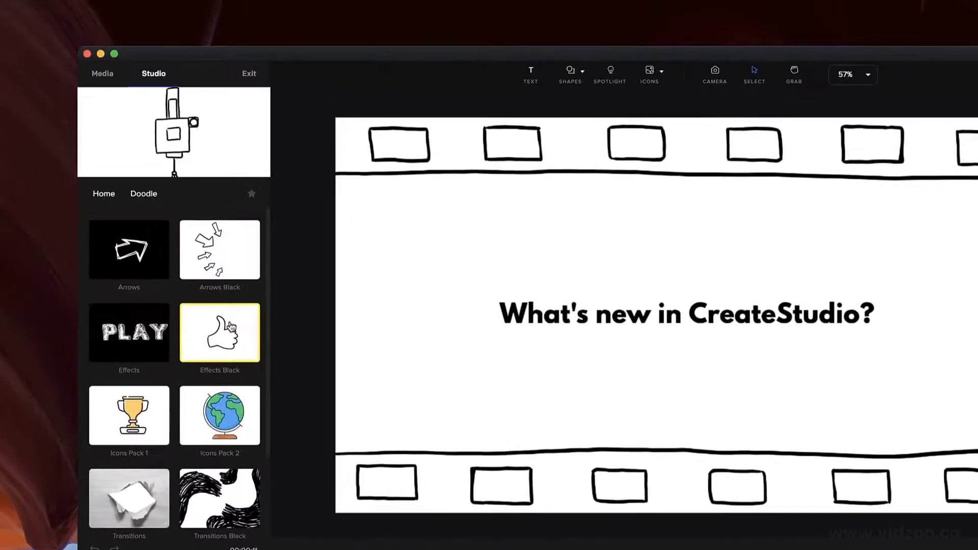
scroll(231, 327, "down", 3)
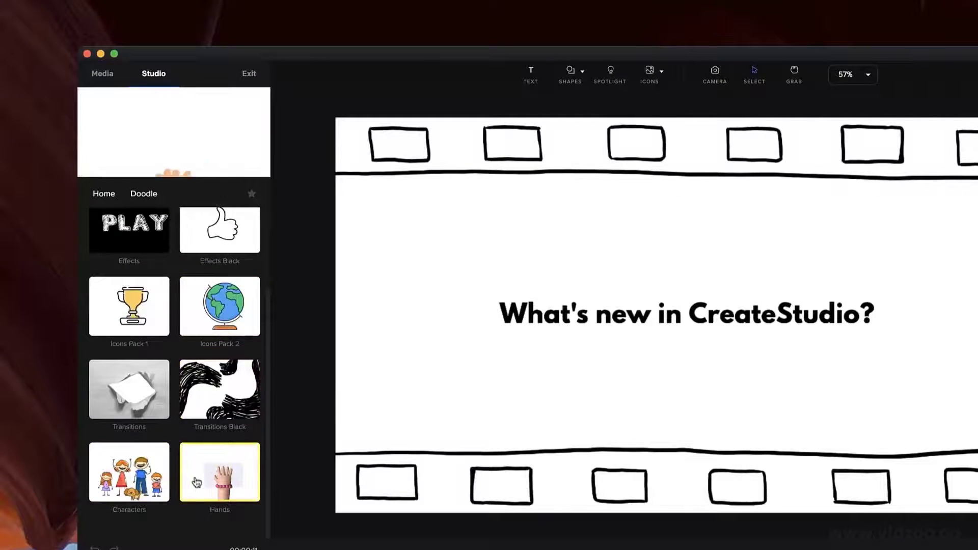
scroll(207, 473, "up", 3)
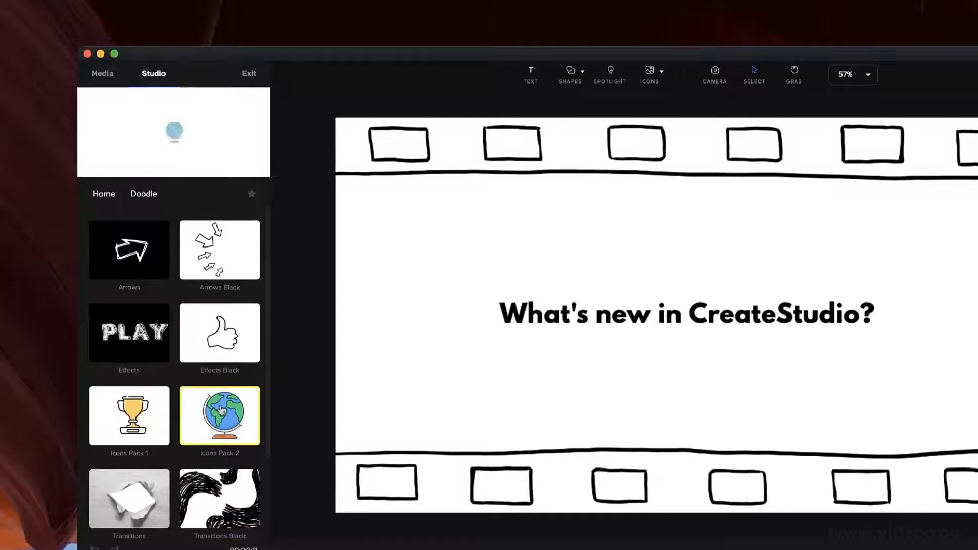